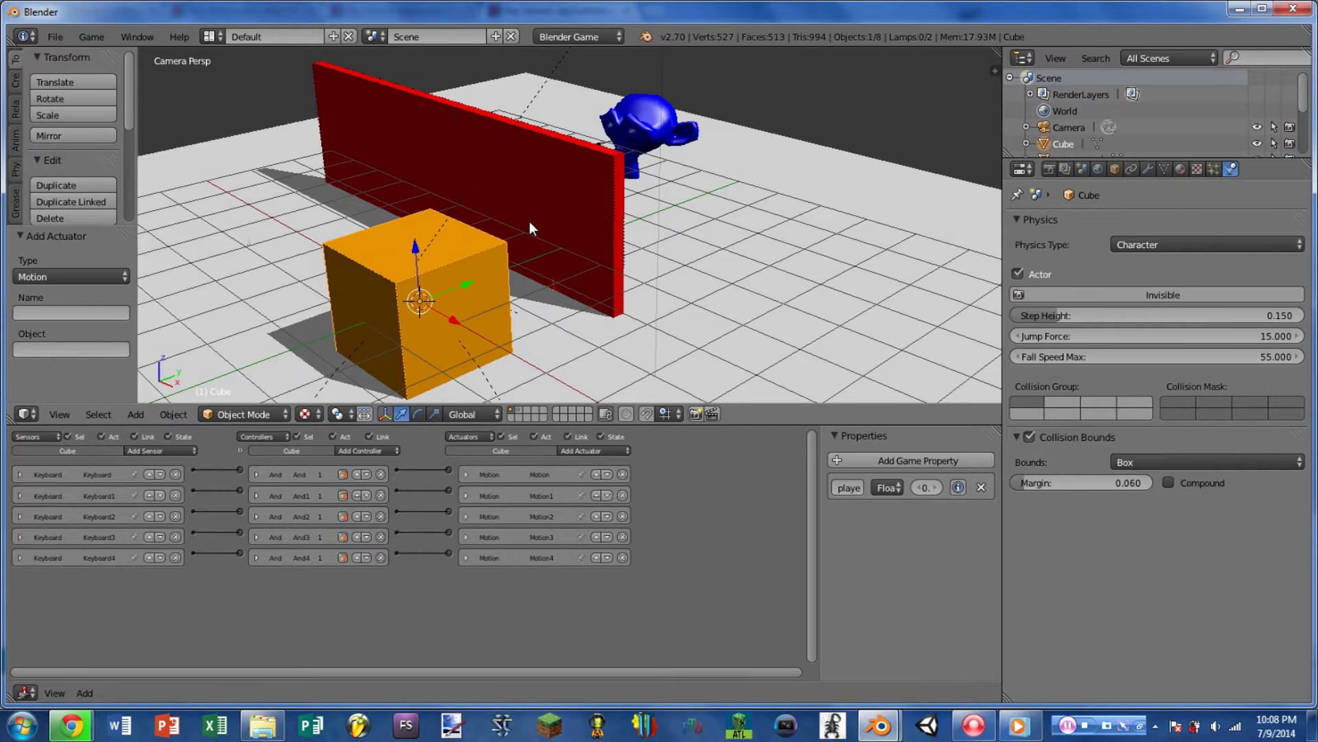
Step: Run the game full-screen to test the turret, then stop it and restore the layout
{"action": "key", "text": "ctrl+Up"}
{"action": "key", "text": "p"}
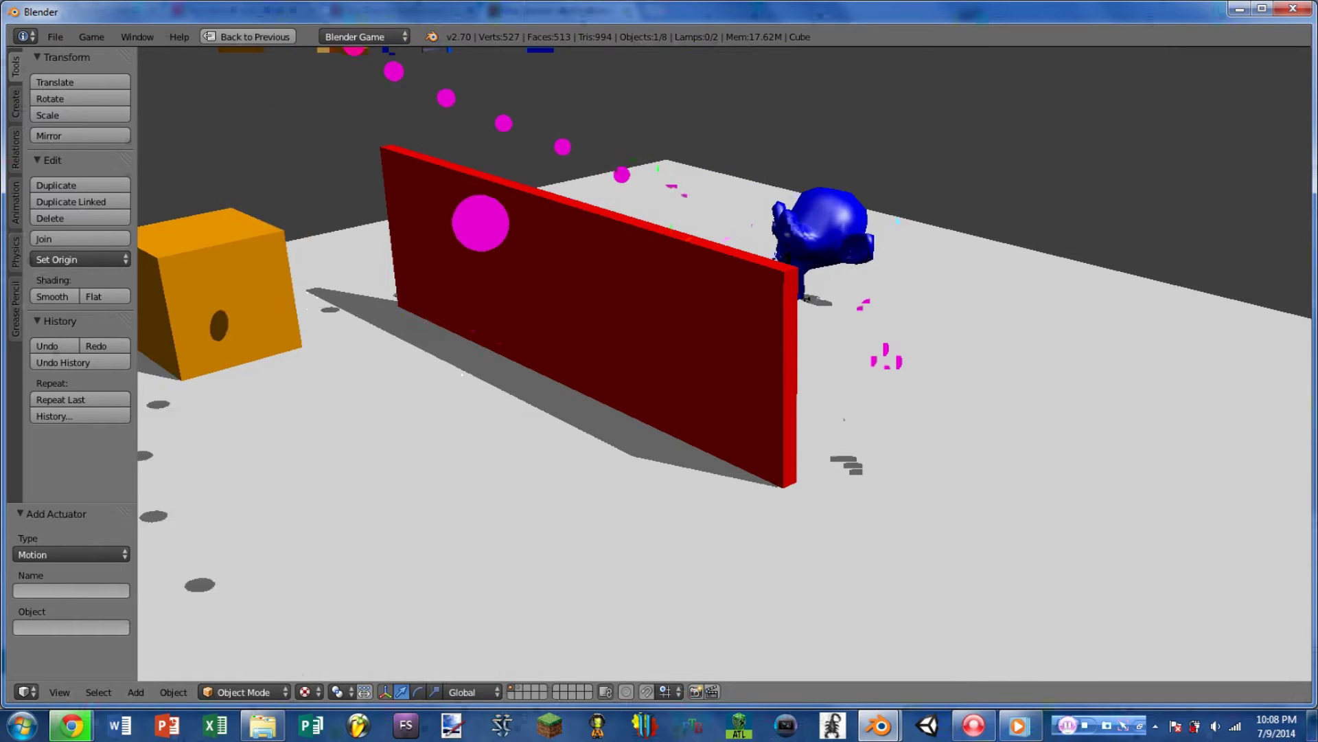
{"action": "key", "text": "Escape"}
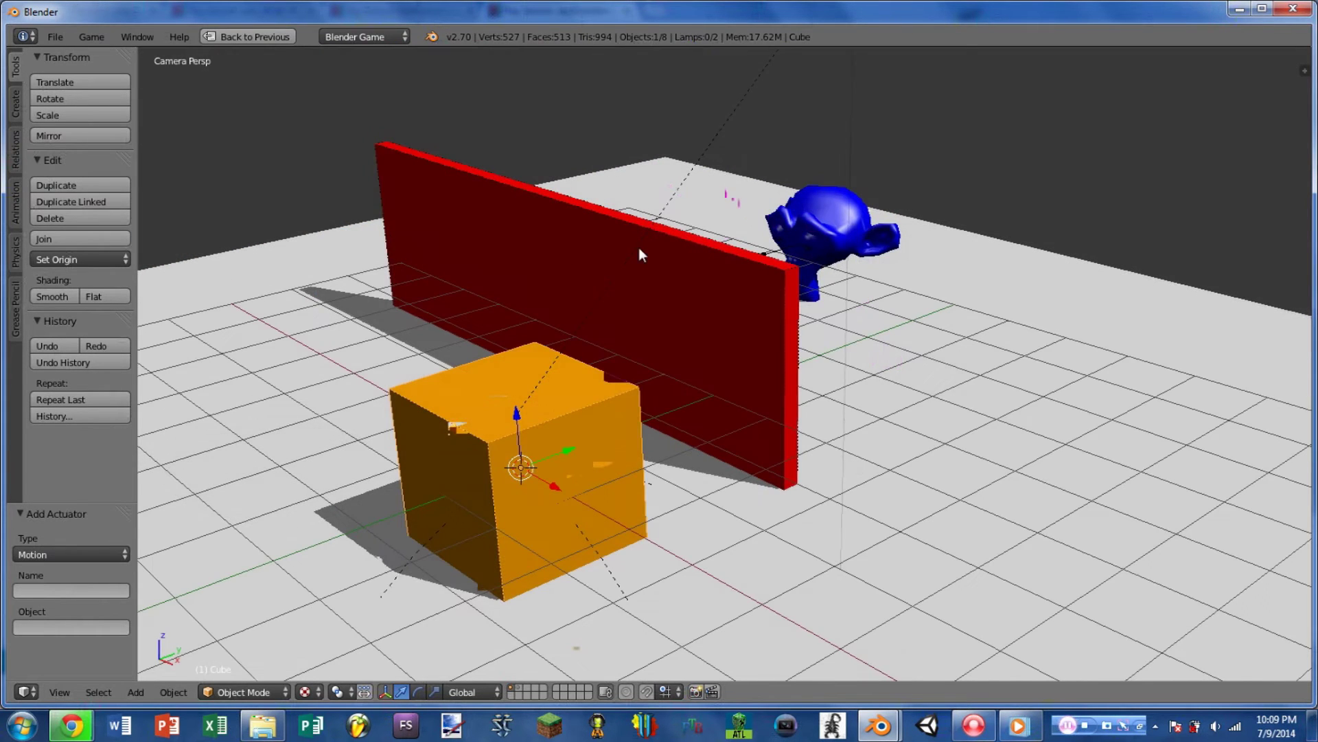
{"action": "key", "text": "ctrl+Up"}
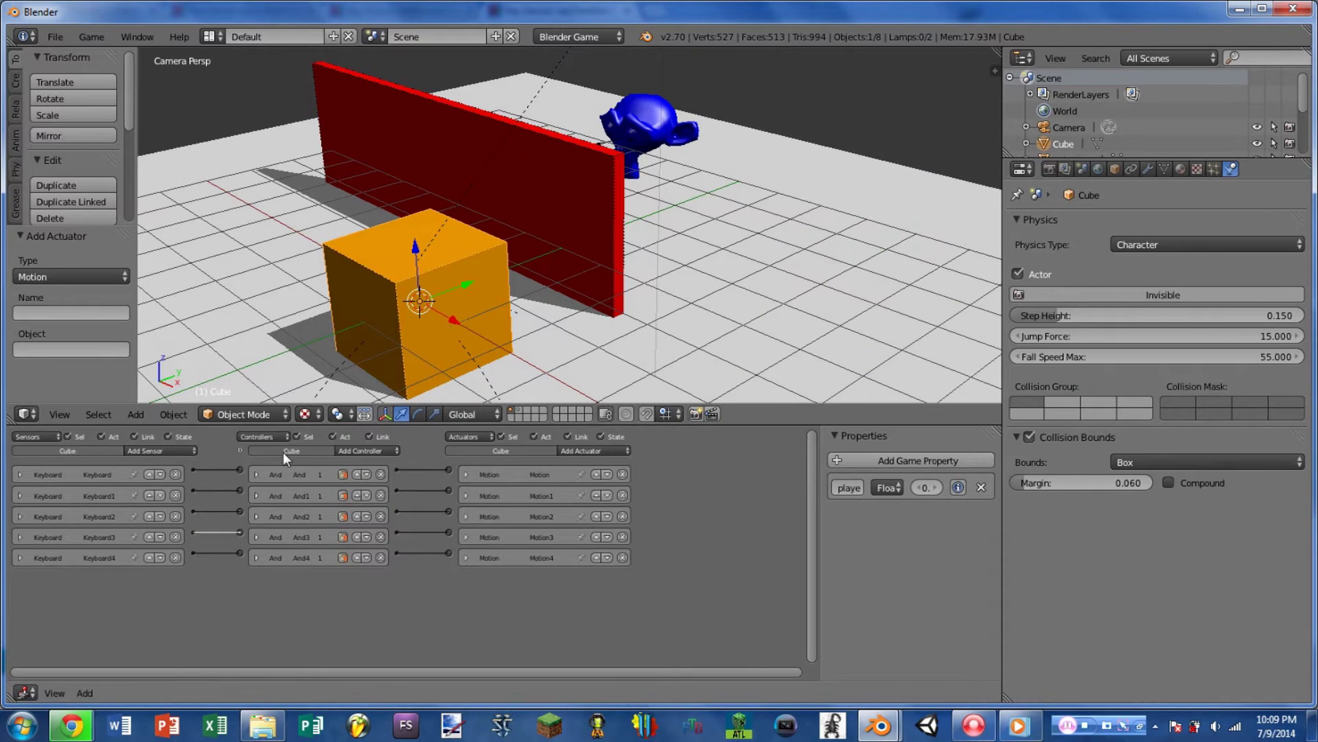
Step: Select Suzanne, enlarge the Logic Editor, and inspect the Ray sensor's type, property and axis fields
{"action": "right_click", "coordinate": [638, 121]}
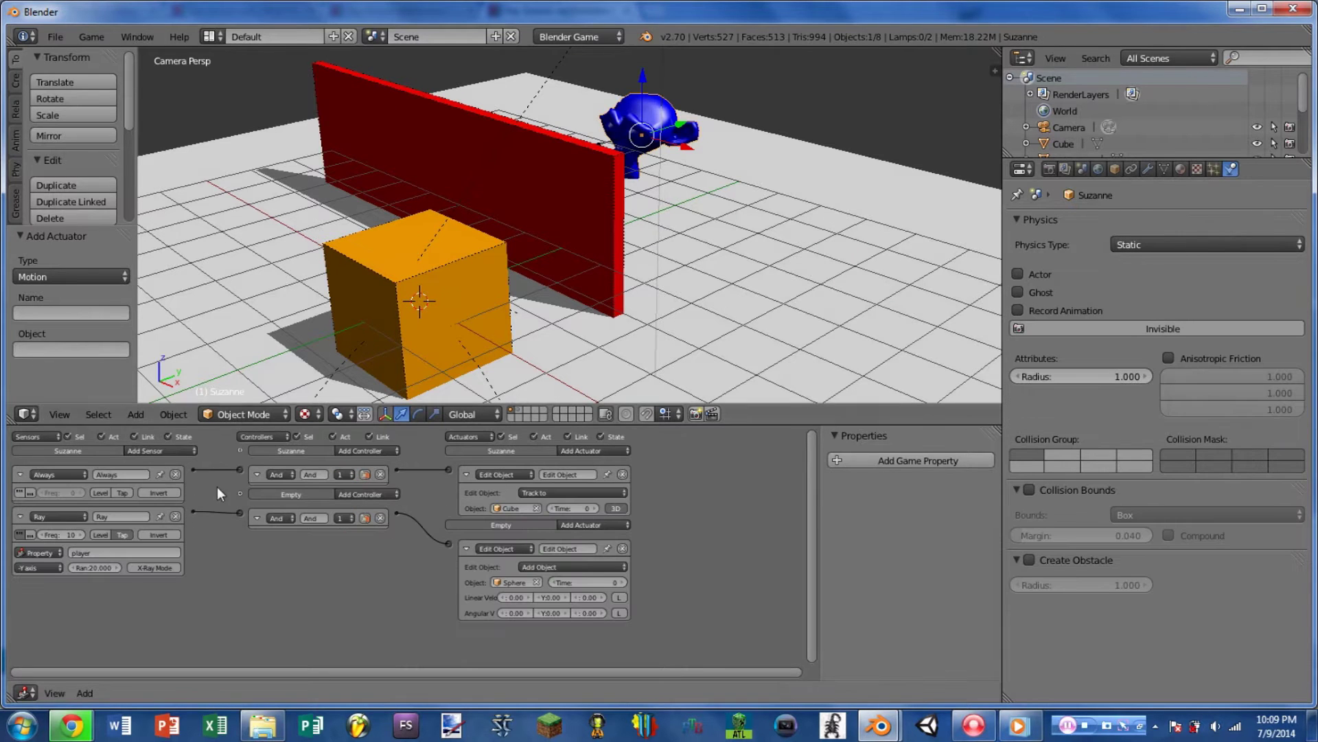
{"action": "key", "text": "ctrl+Up"}
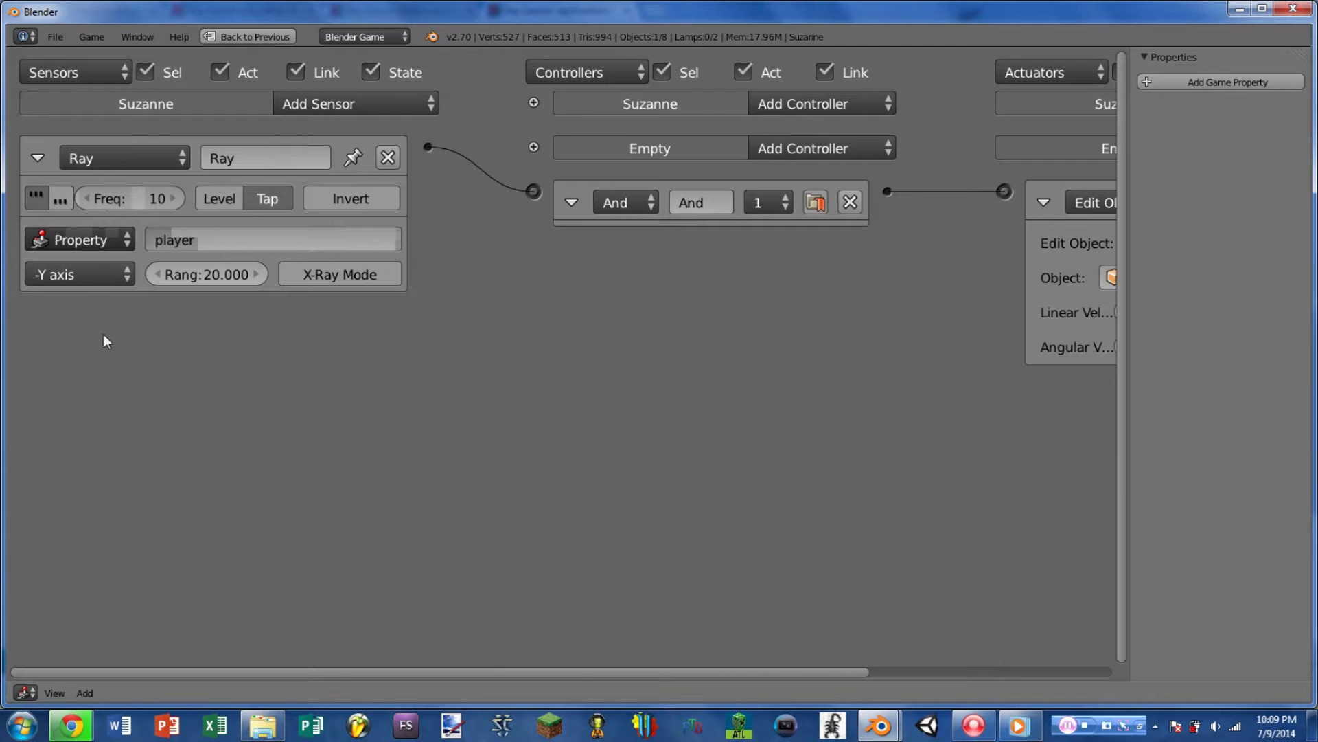
{"action": "left_click", "coordinate": [82, 240]}
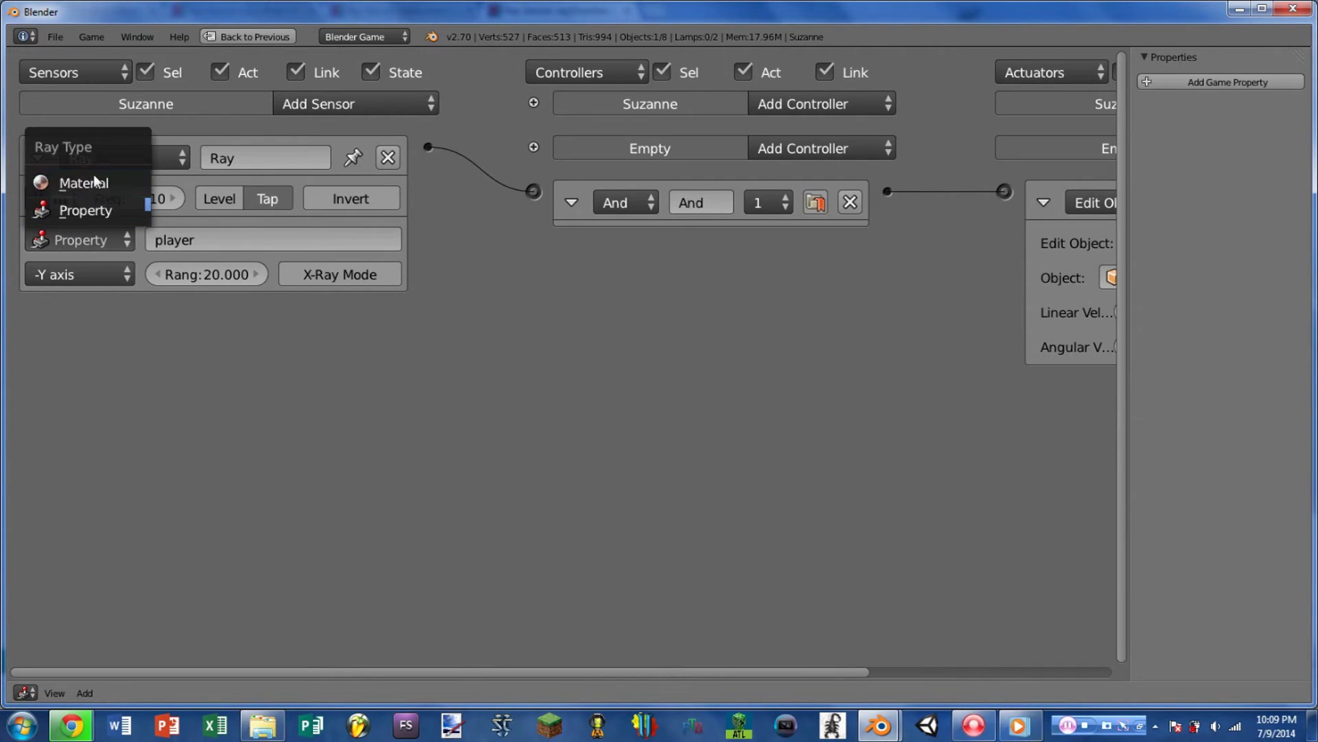
{"action": "left_click", "coordinate": [175, 241]}
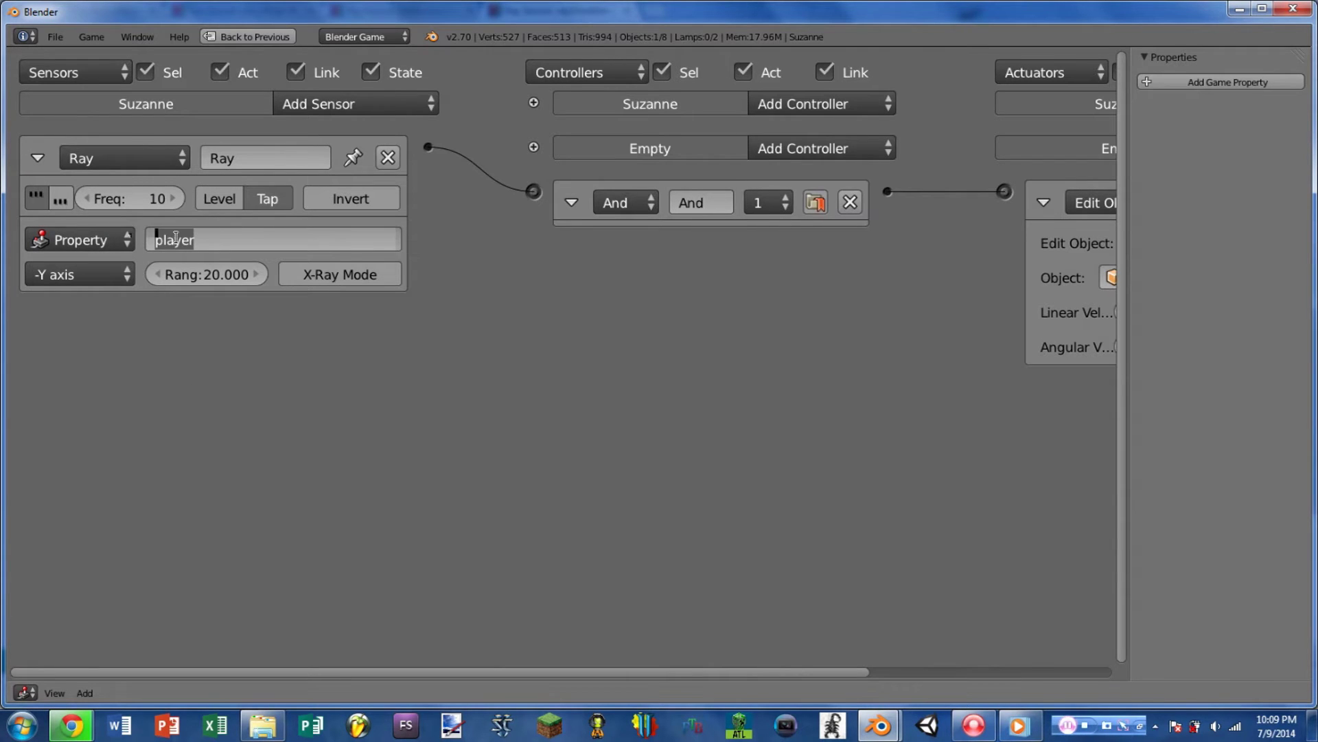
{"action": "left_click", "coordinate": [89, 272]}
{"action": "left_click", "coordinate": [93, 272]}
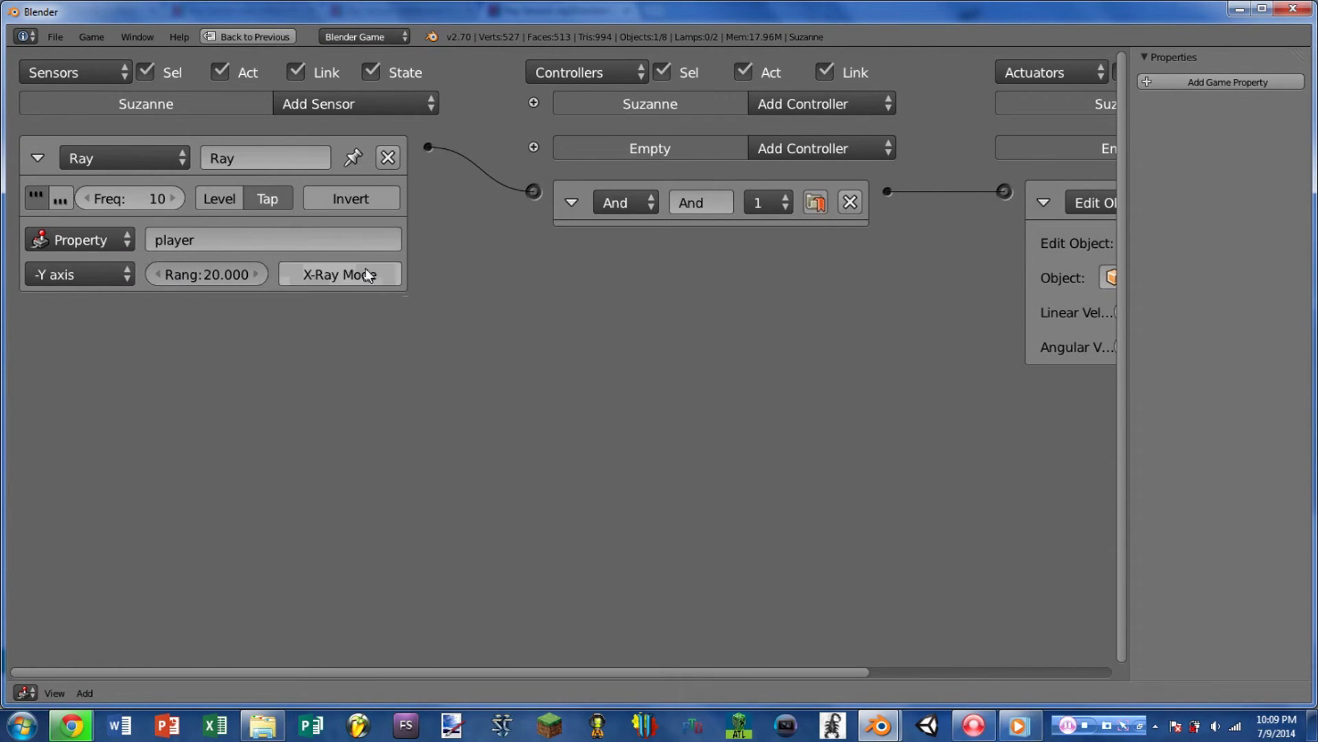
Step: Change the Ray sensor's Ray Type from Property to Material
{"action": "left_click", "coordinate": [87, 237]}
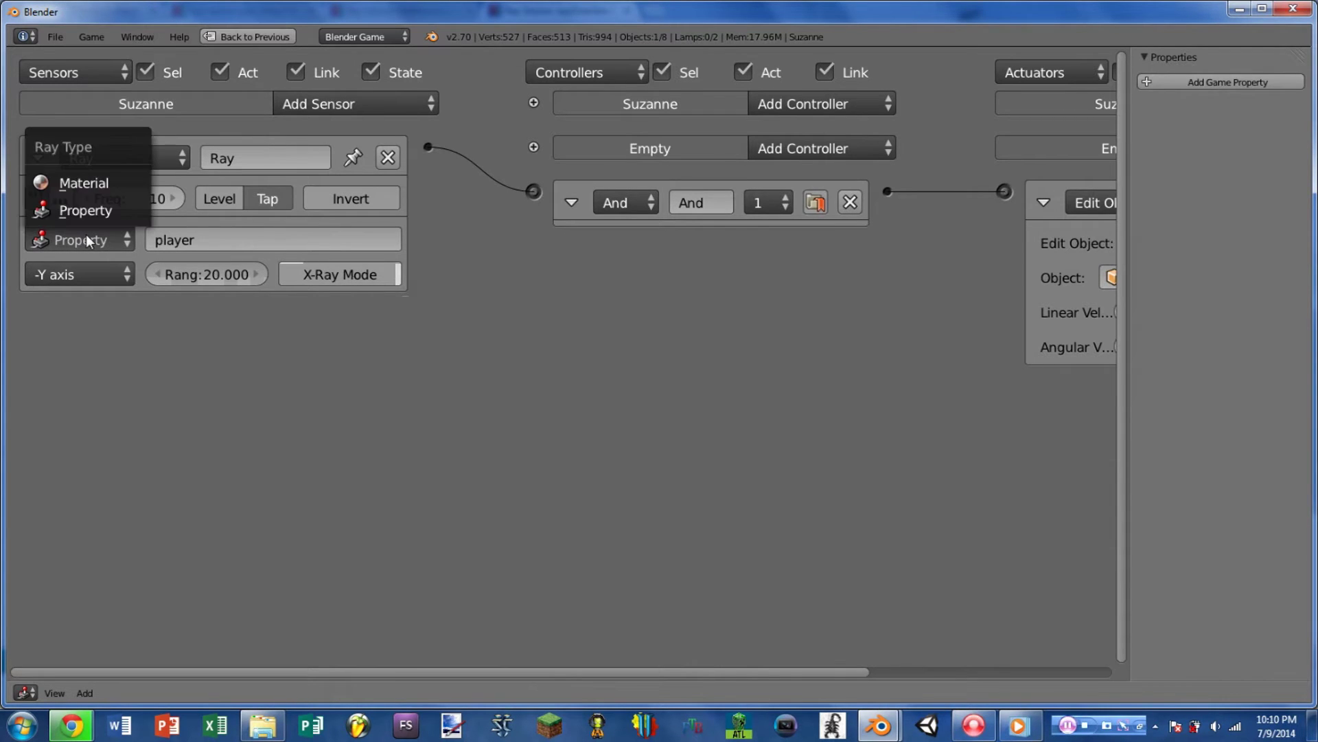
{"action": "left_click", "coordinate": [96, 208]}
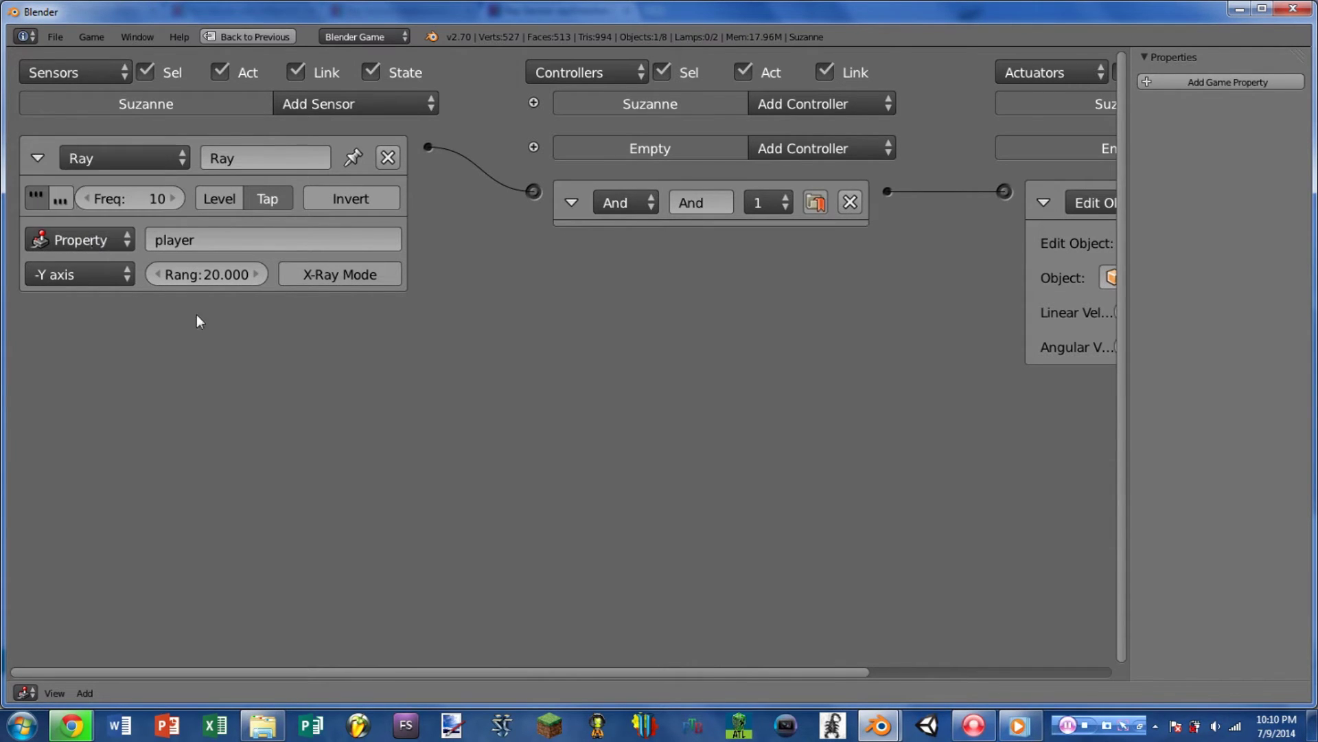
{"action": "left_click", "coordinate": [99, 242]}
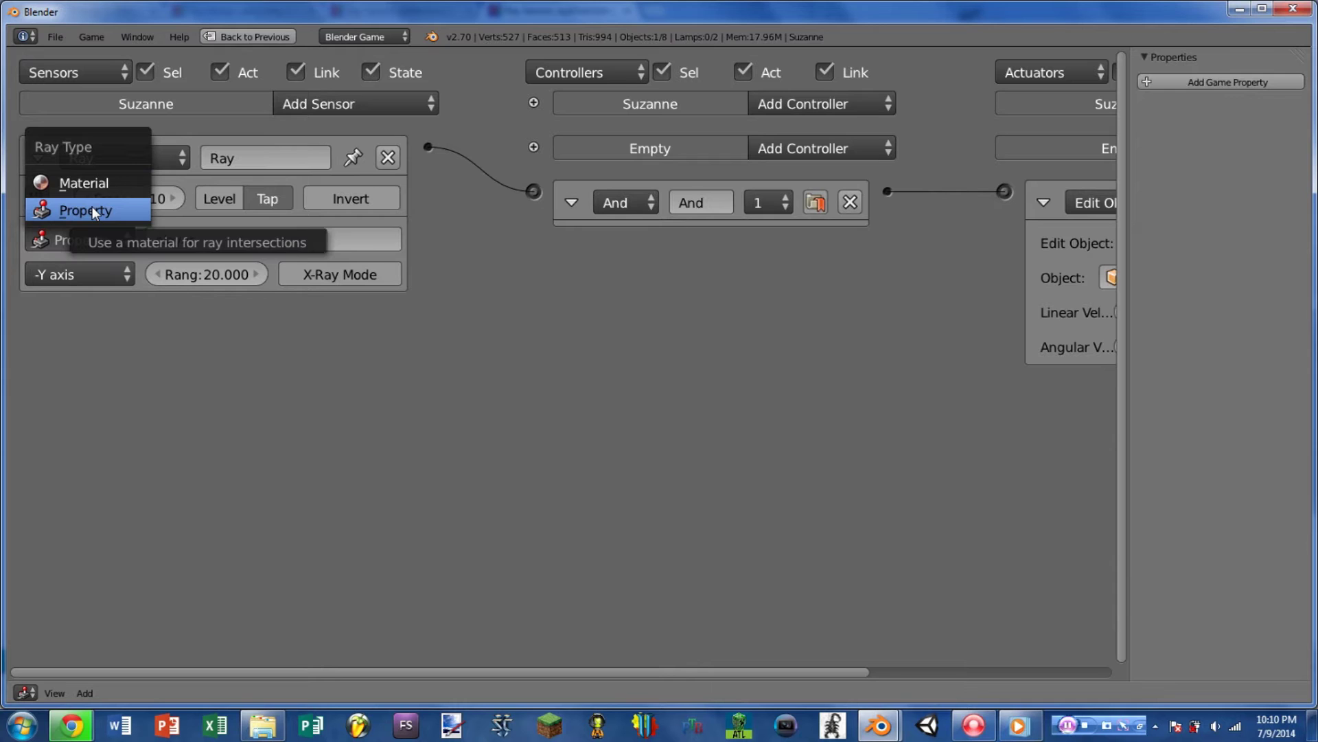
{"action": "left_click", "coordinate": [88, 186]}
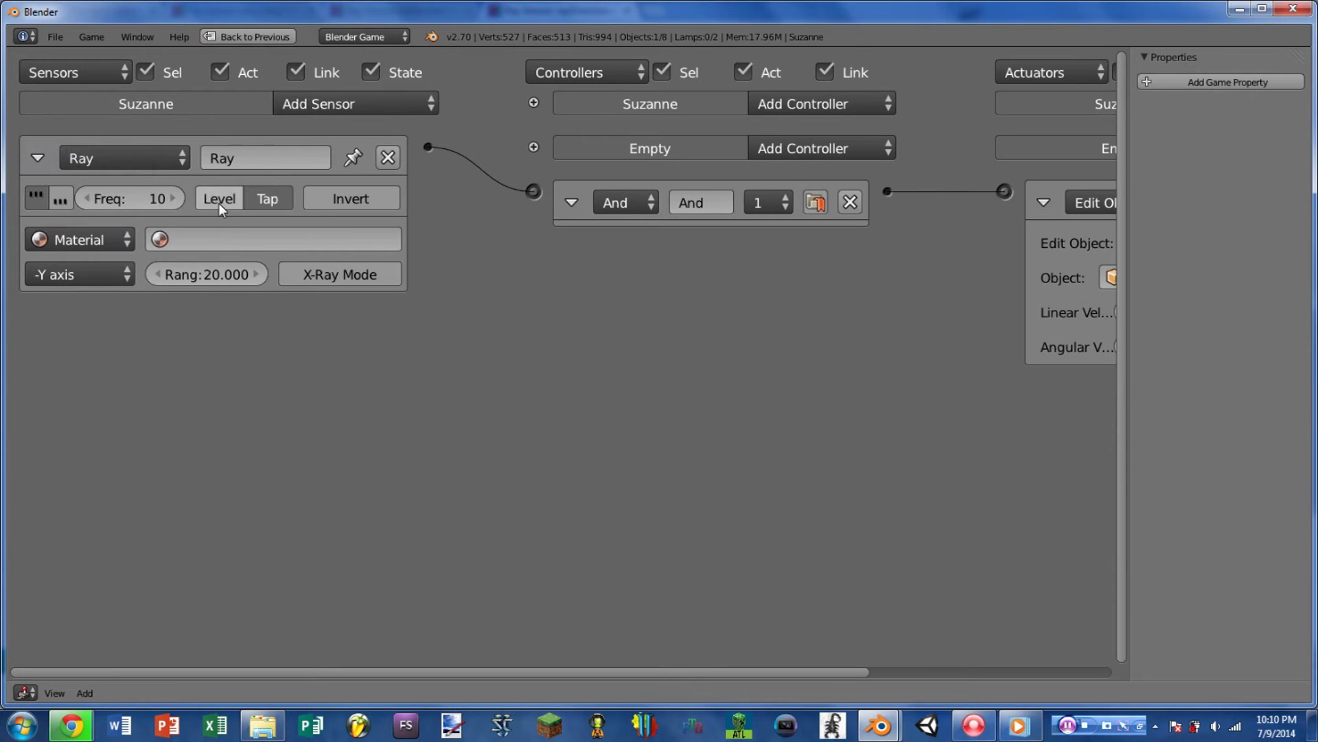
Step: Pick the orange Material for the ray, then switch Ray Type back to Property
{"action": "left_click", "coordinate": [220, 239]}
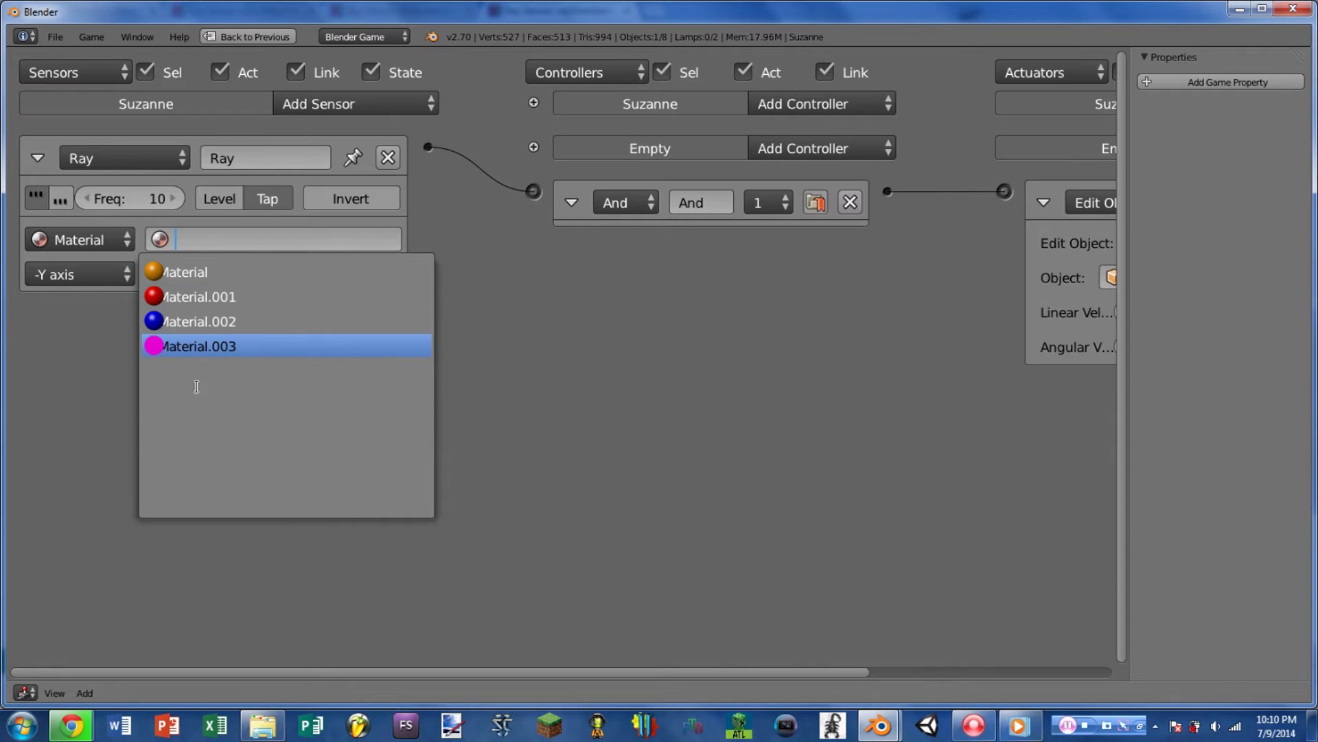
{"action": "left_click", "coordinate": [199, 272]}
{"action": "left_click", "coordinate": [87, 239]}
{"action": "left_click", "coordinate": [104, 209]}
Step: Enter 'player' as the Ray sensor's property name
{"action": "left_click", "coordinate": [247, 236]}
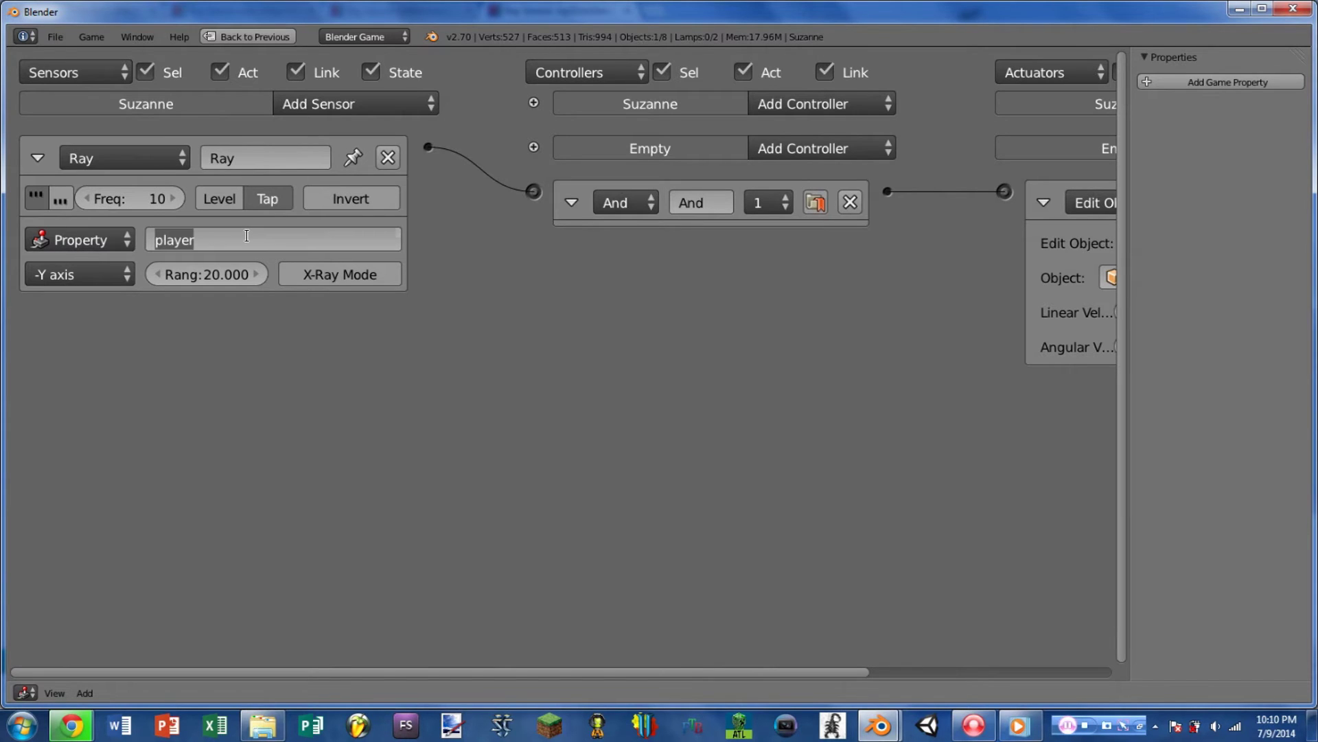
{"action": "type", "text": "osofjfj"}
{"action": "key", "text": "BackSpace"}
{"action": "key", "text": "BackSpace"}
{"action": "key", "text": "BackSpace"}
{"action": "key", "text": "BackSpace"}
{"action": "type", "text": "player"}
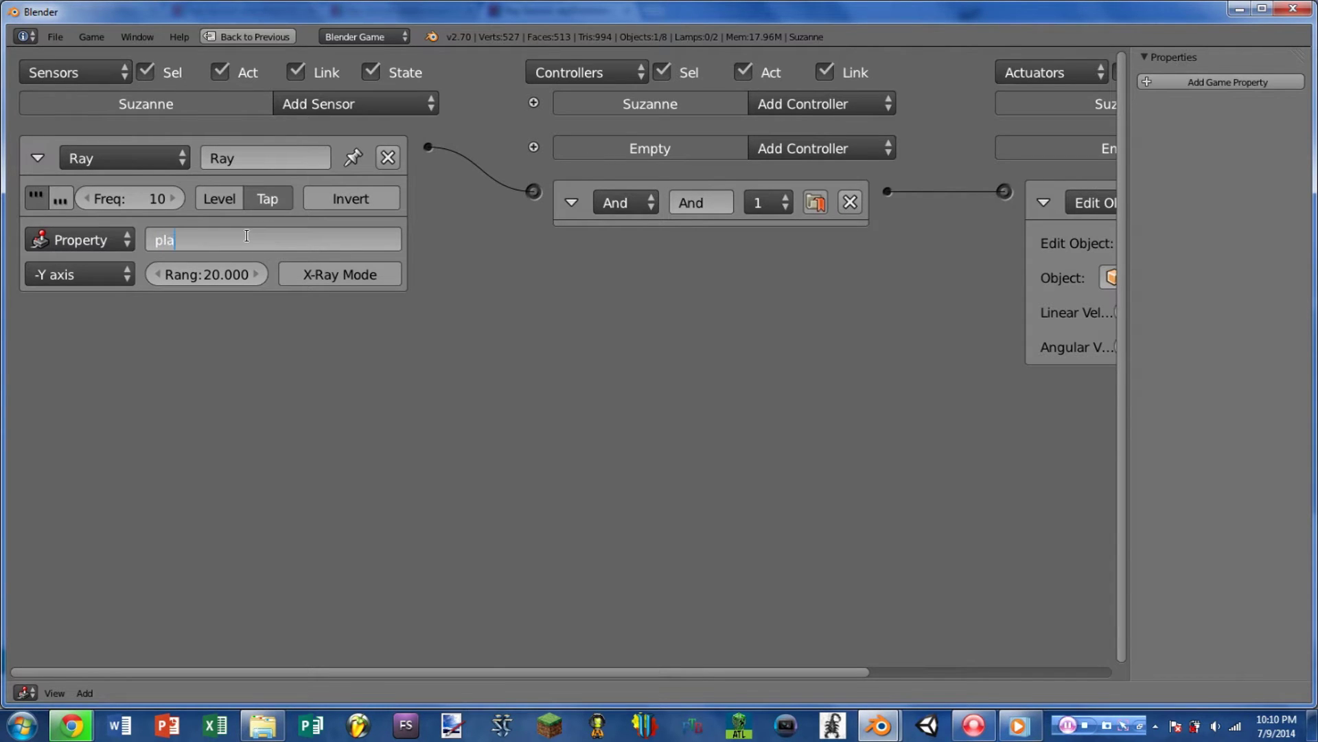
{"action": "key", "text": "Return"}
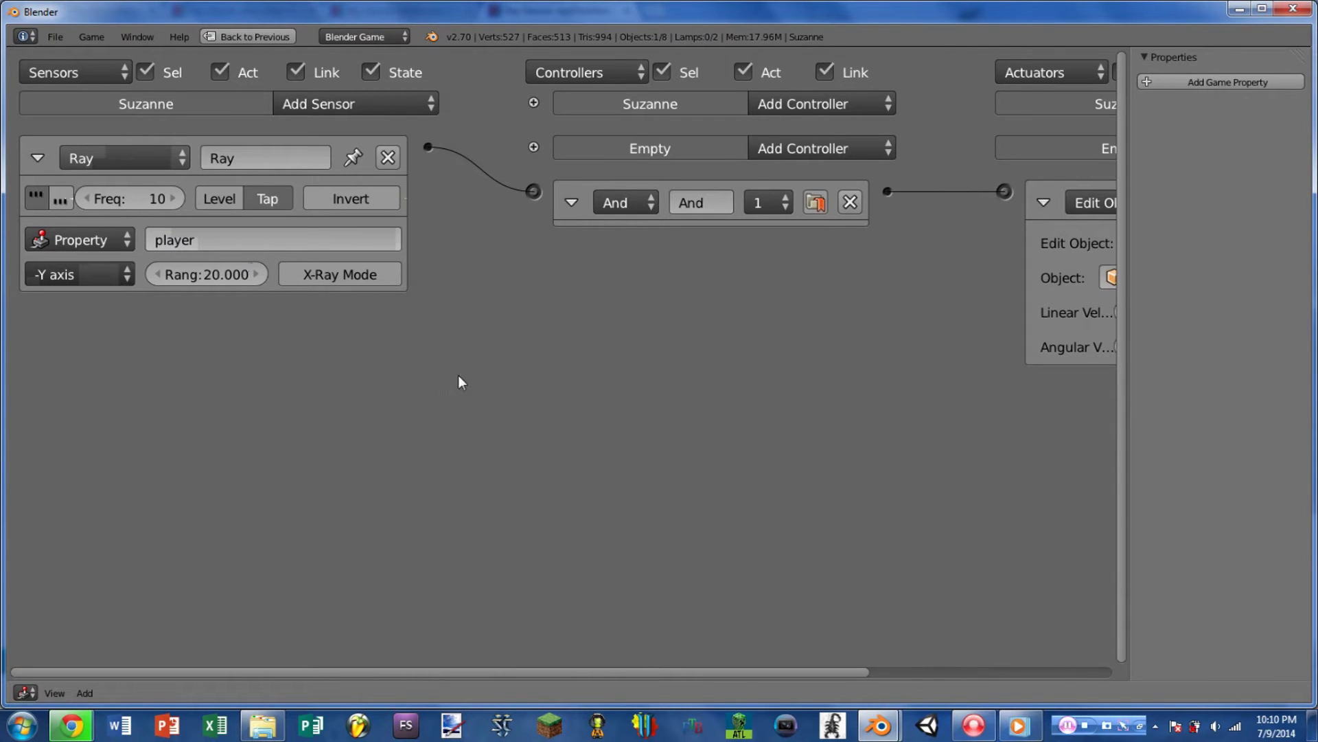
Step: Keep the ray axis at -Y and restore the normal editor layout
{"action": "left_click", "coordinate": [89, 275]}
{"action": "left_click", "coordinate": [76, 278]}
{"action": "left_click", "coordinate": [68, 274]}
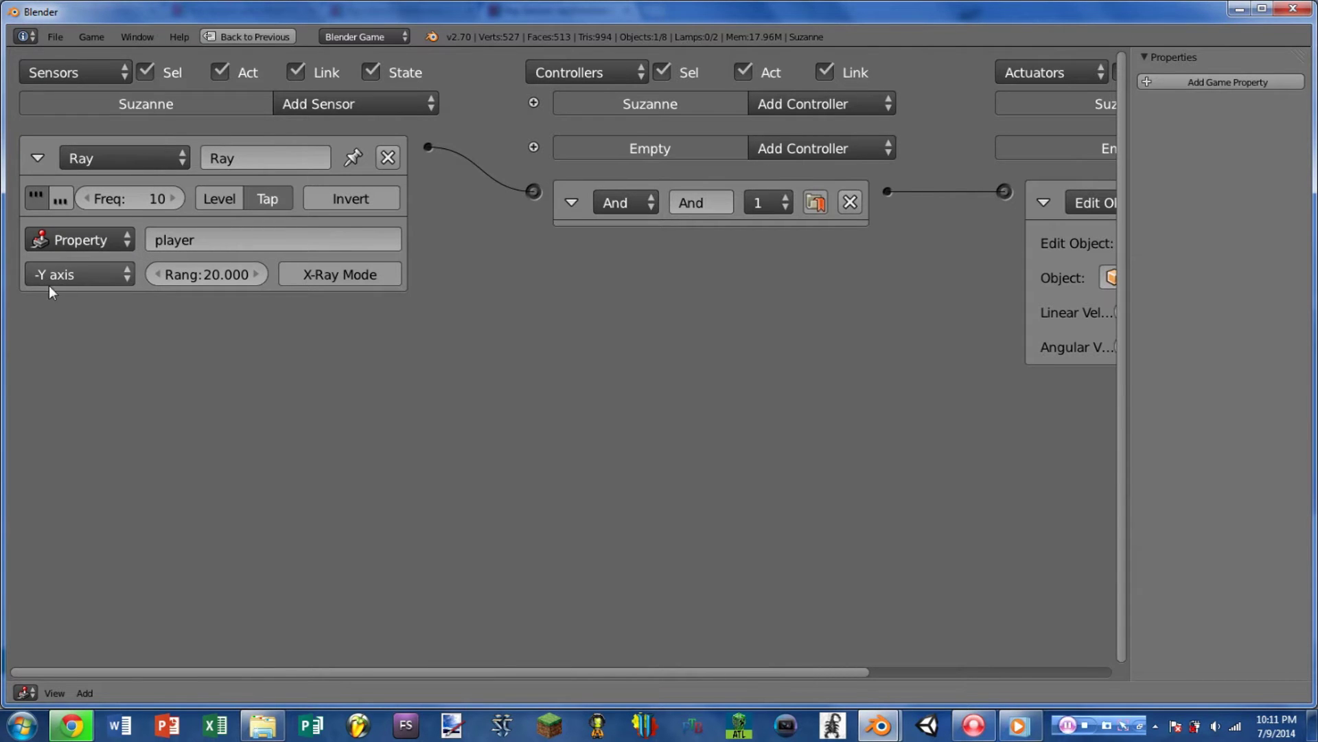
{"action": "key", "text": "ctrl+Up"}
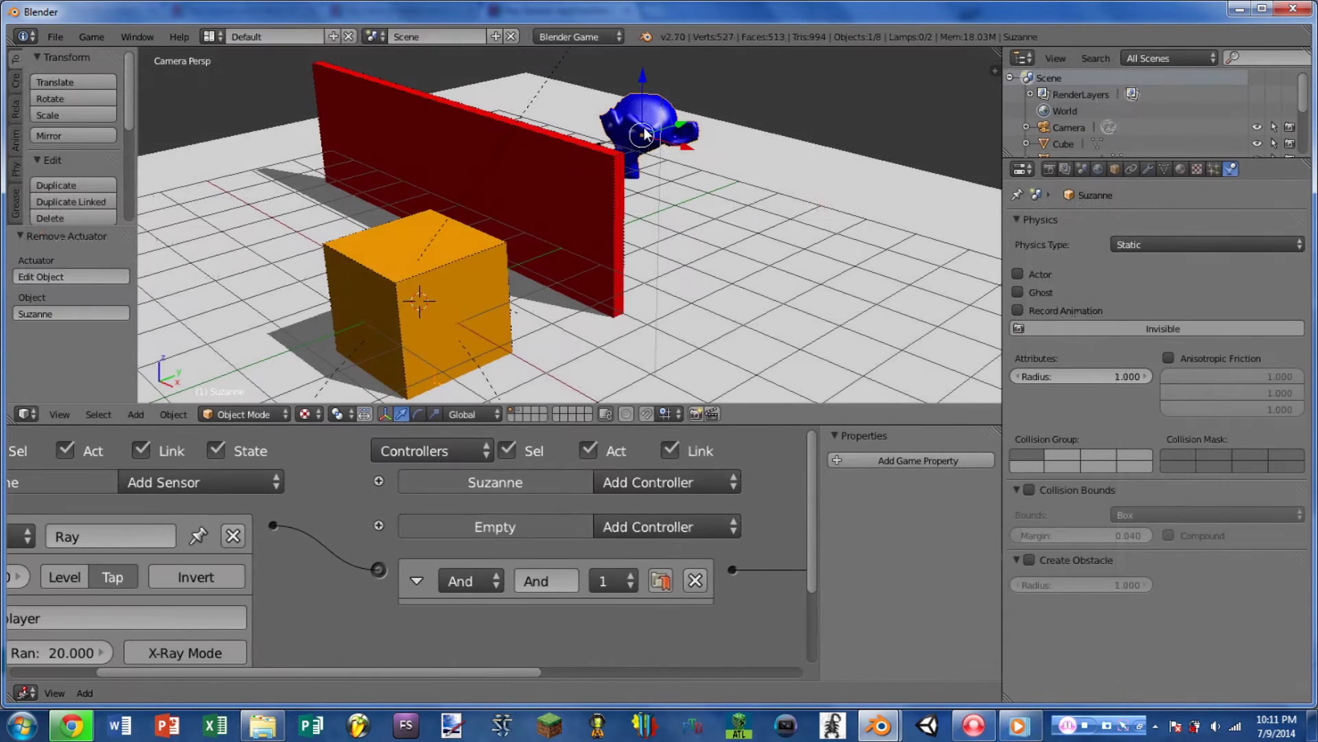
Step: Zoom in on the turret, display Suzanne's local axes, and orbit to look down on it
{"action": "scroll", "coordinate": [644, 126], "scroll_direction": "down", "scroll_amount": 2}
{"action": "key", "text": "KP_Decimal"}
{"action": "scroll", "coordinate": [545, 237], "scroll_direction": "up", "scroll_amount": 4}
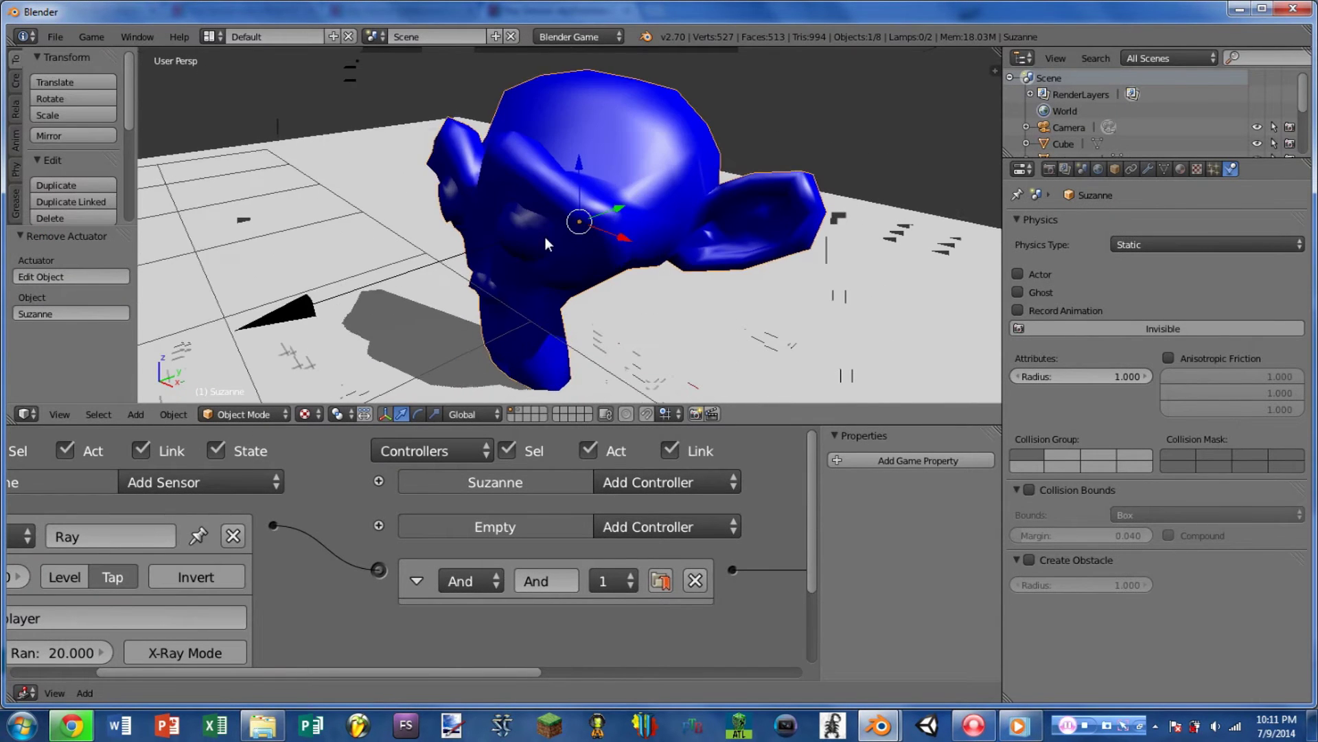
{"action": "left_click", "coordinate": [1114, 169]}
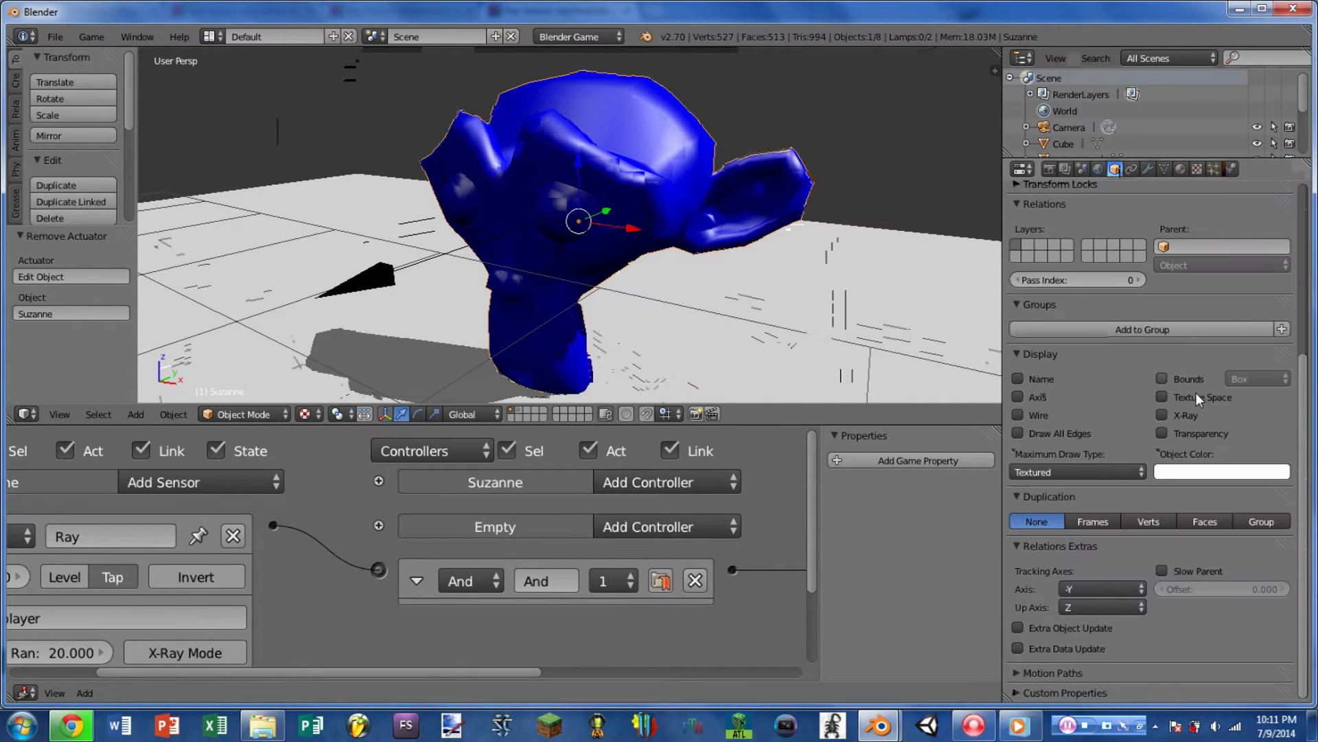
{"action": "left_click", "coordinate": [1017, 396]}
{"action": "middle_click_drag", "start_coordinate": [668, 179], "coordinate": [384, 222]}
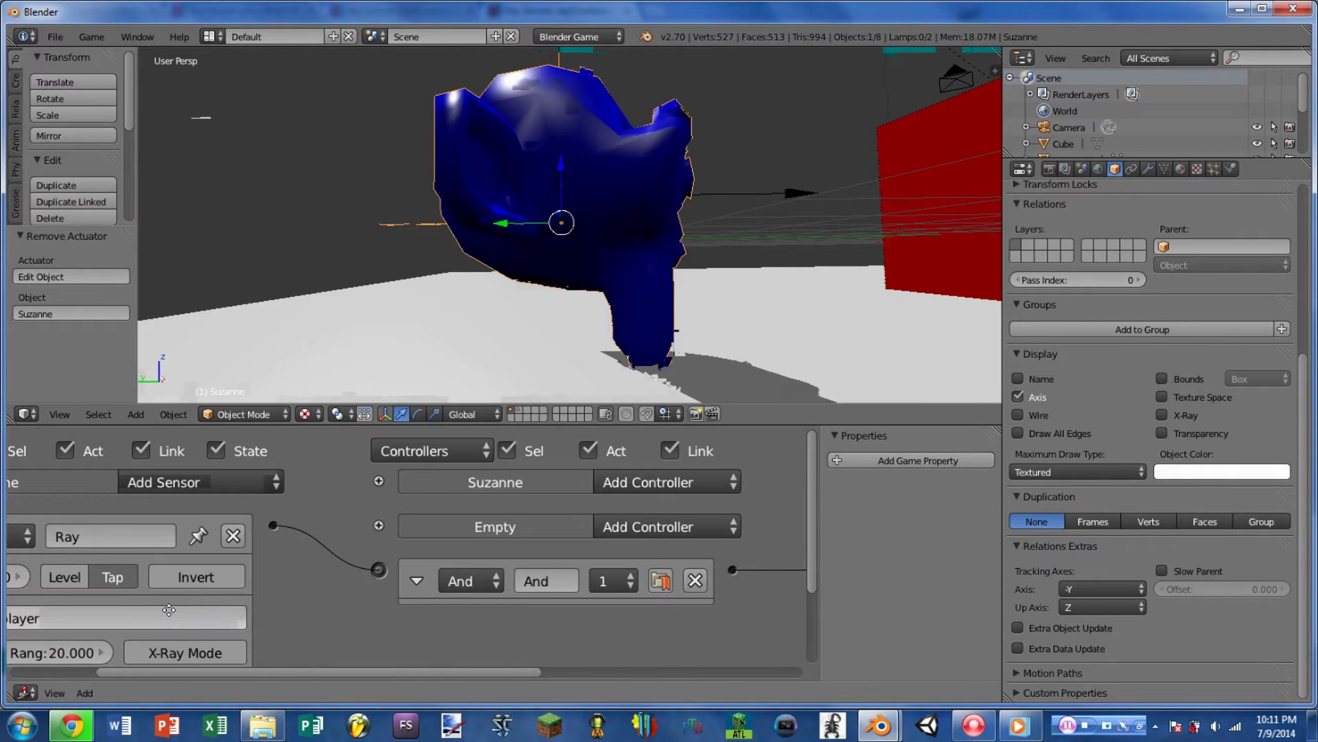
{"action": "middle_click_drag", "start_coordinate": [131, 639], "coordinate": [286, 556]}
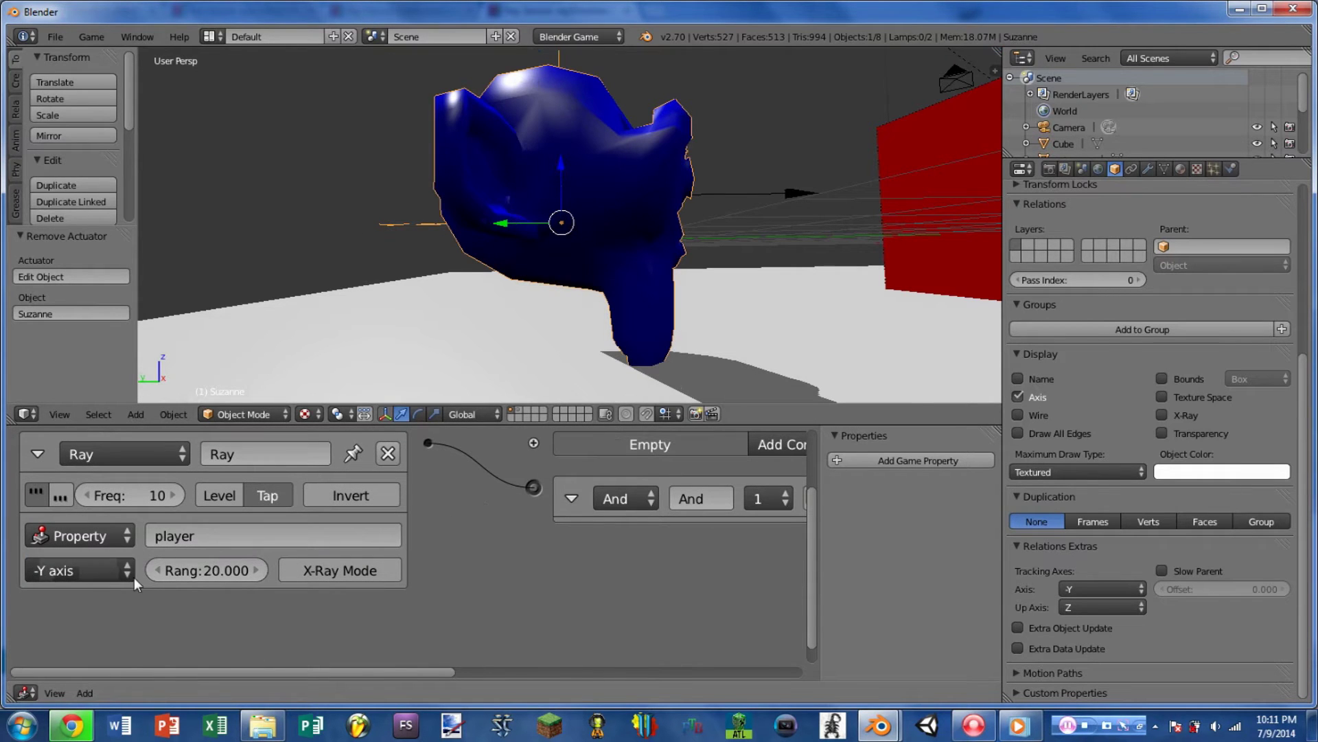
Step: Aim Suzanne's Ray sensor along the +Z axis
{"action": "left_click", "coordinate": [79, 570]}
{"action": "left_click", "coordinate": [77, 570]}
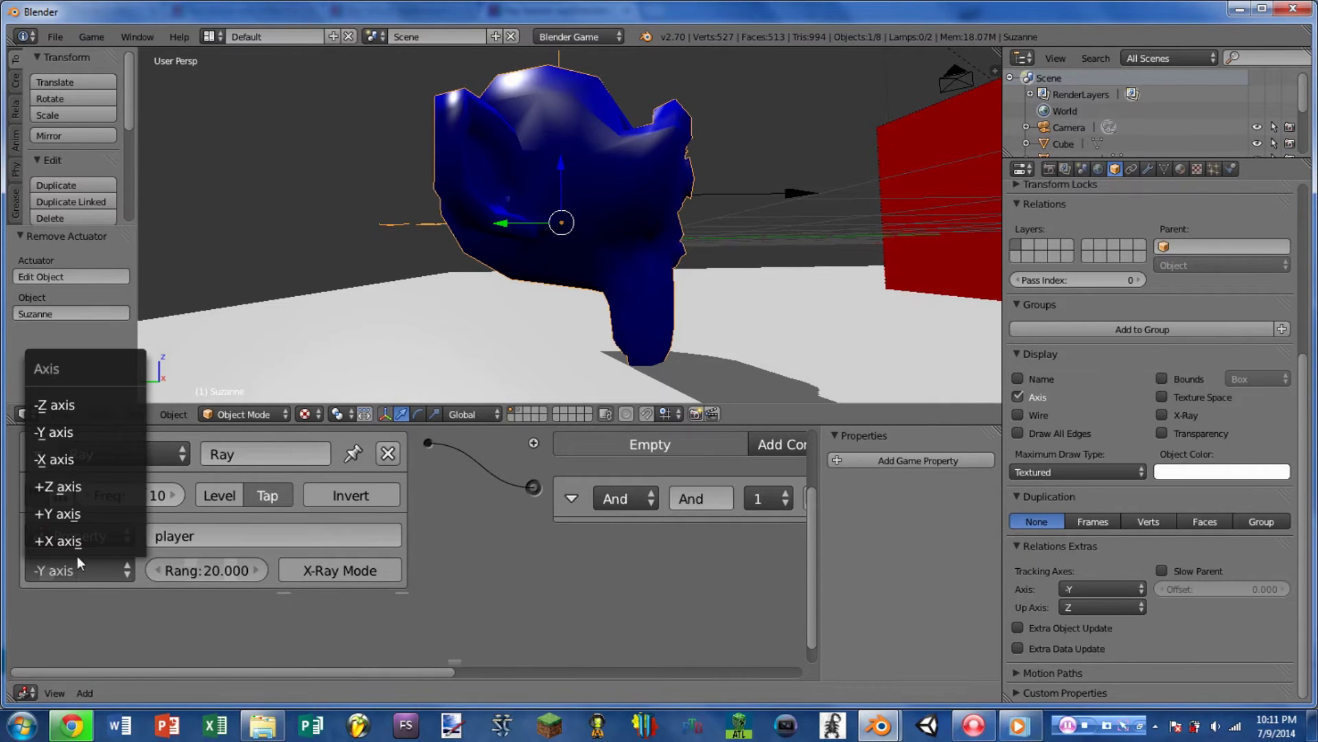
{"action": "left_click", "coordinate": [72, 485]}
{"action": "middle_click_drag", "start_coordinate": [605, 178], "coordinate": [589, 129]}
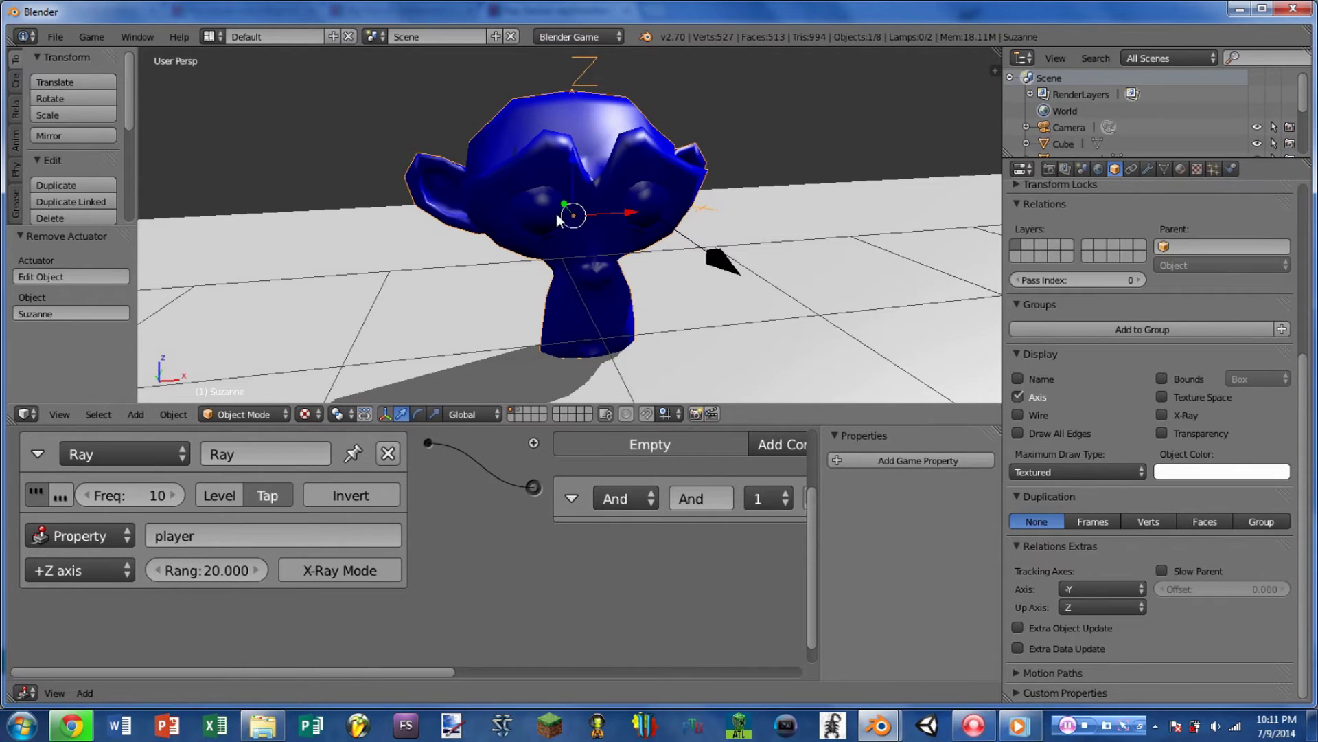
Step: Rotate Suzanne -49.82° about the global Y axis
{"action": "key", "text": "r"}
{"action": "key", "text": "x"}
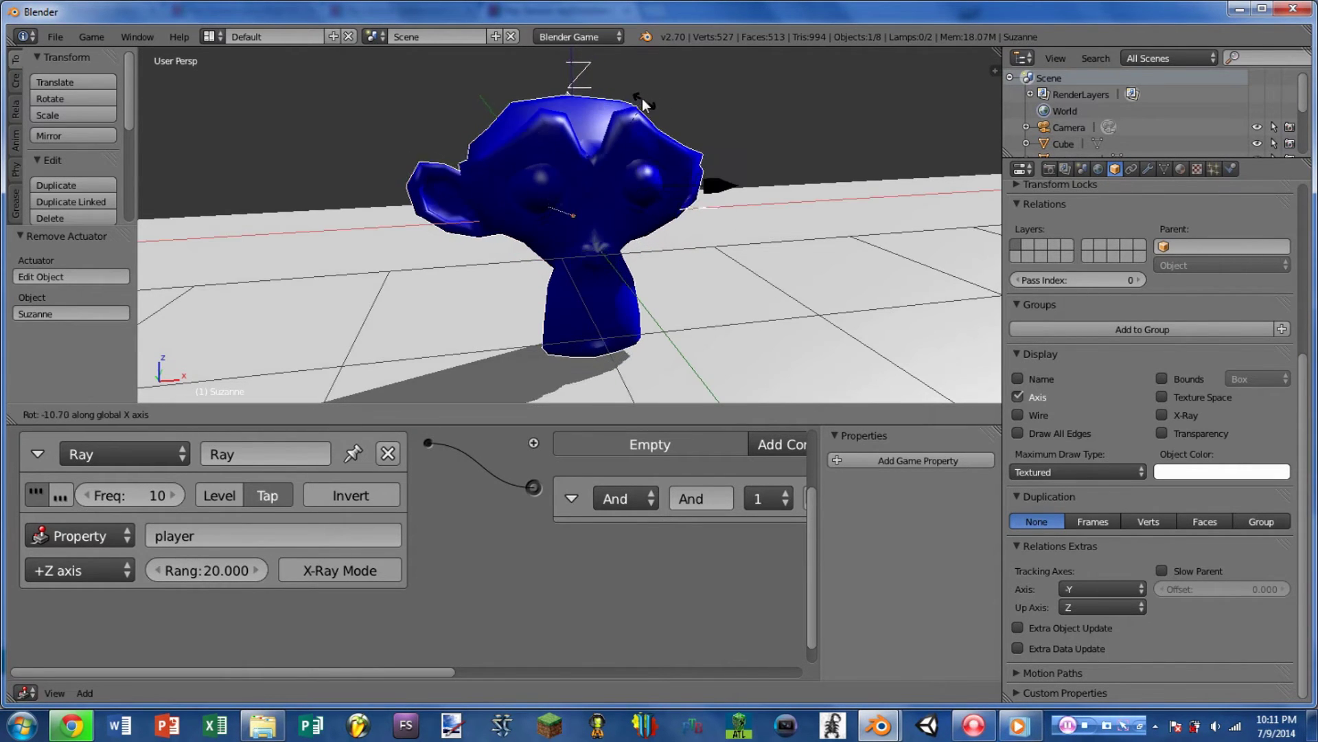
{"action": "key", "text": "y"}
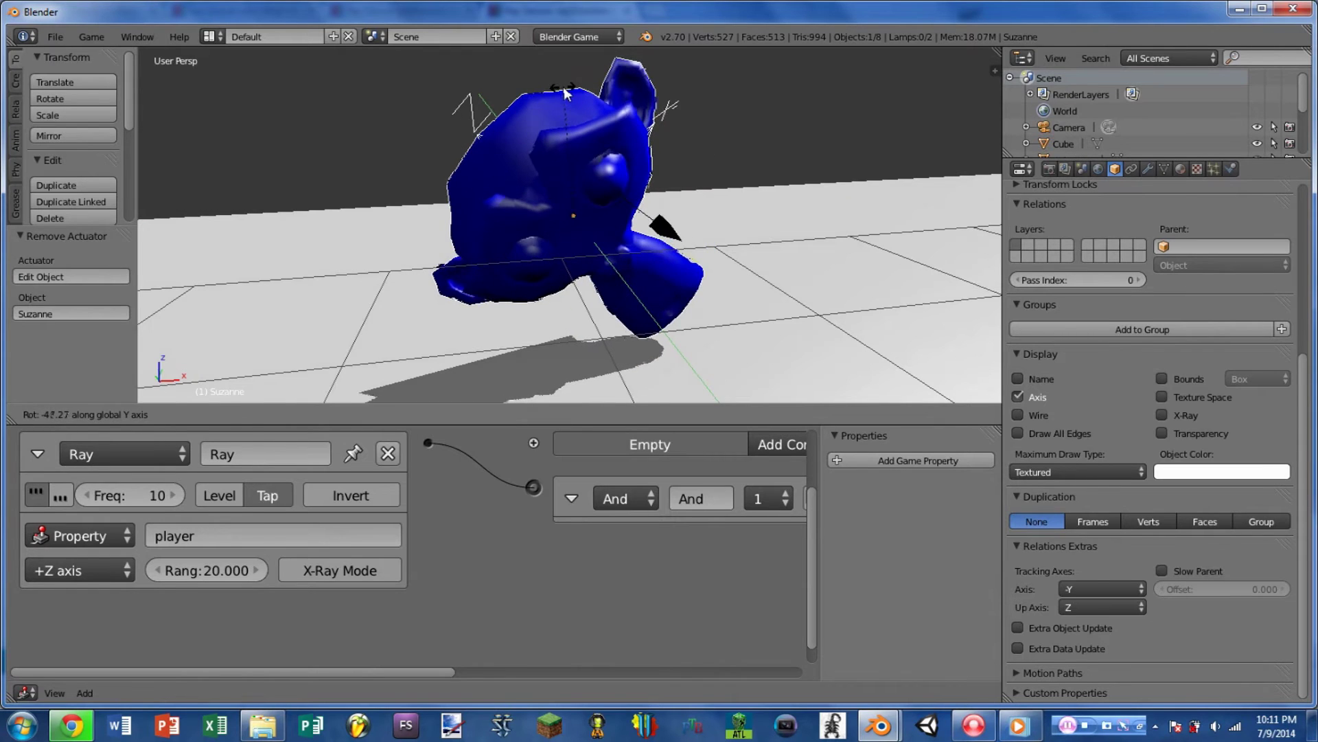
{"action": "left_click", "coordinate": [561, 92]}
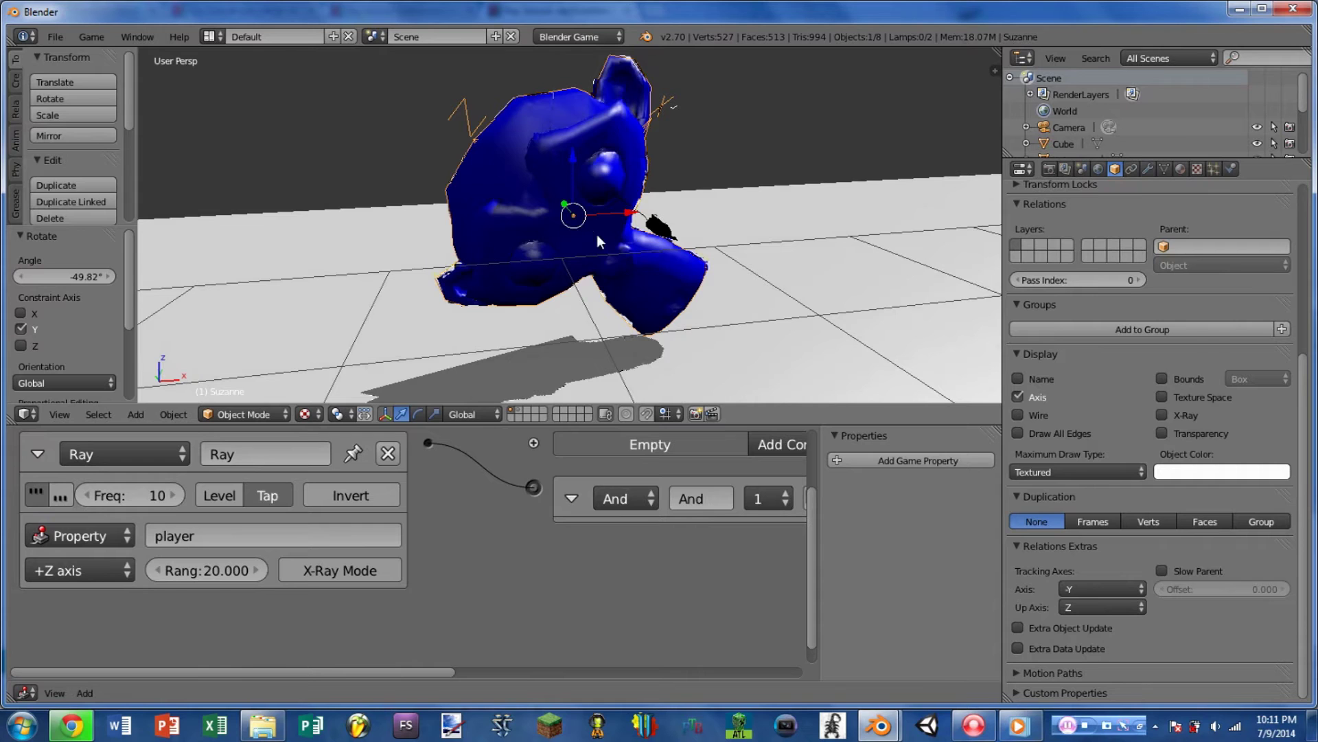
{"action": "middle_click_drag", "start_coordinate": [617, 221], "coordinate": [593, 202]}
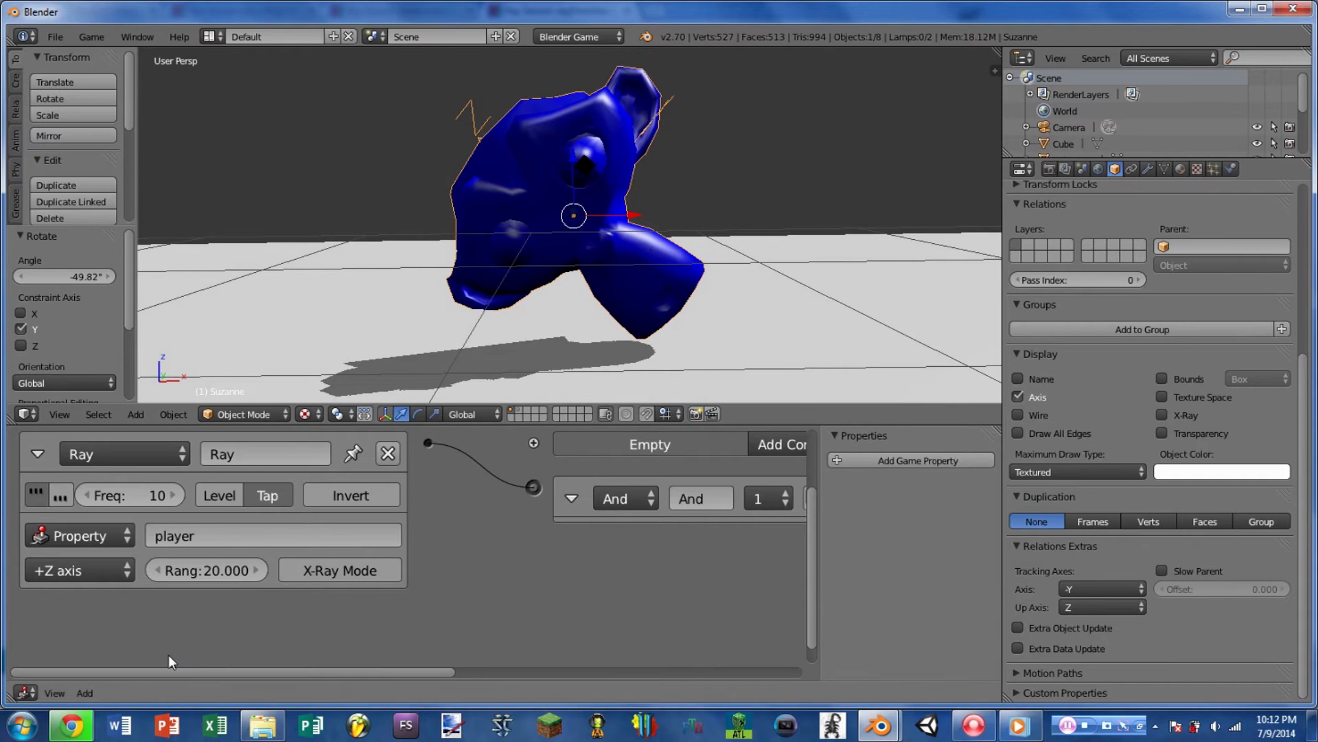
{"action": "scroll", "coordinate": [441, 200], "scroll_direction": "down", "scroll_amount": 5}
{"action": "middle_click_drag", "start_coordinate": [442, 199], "coordinate": [165, 109]}
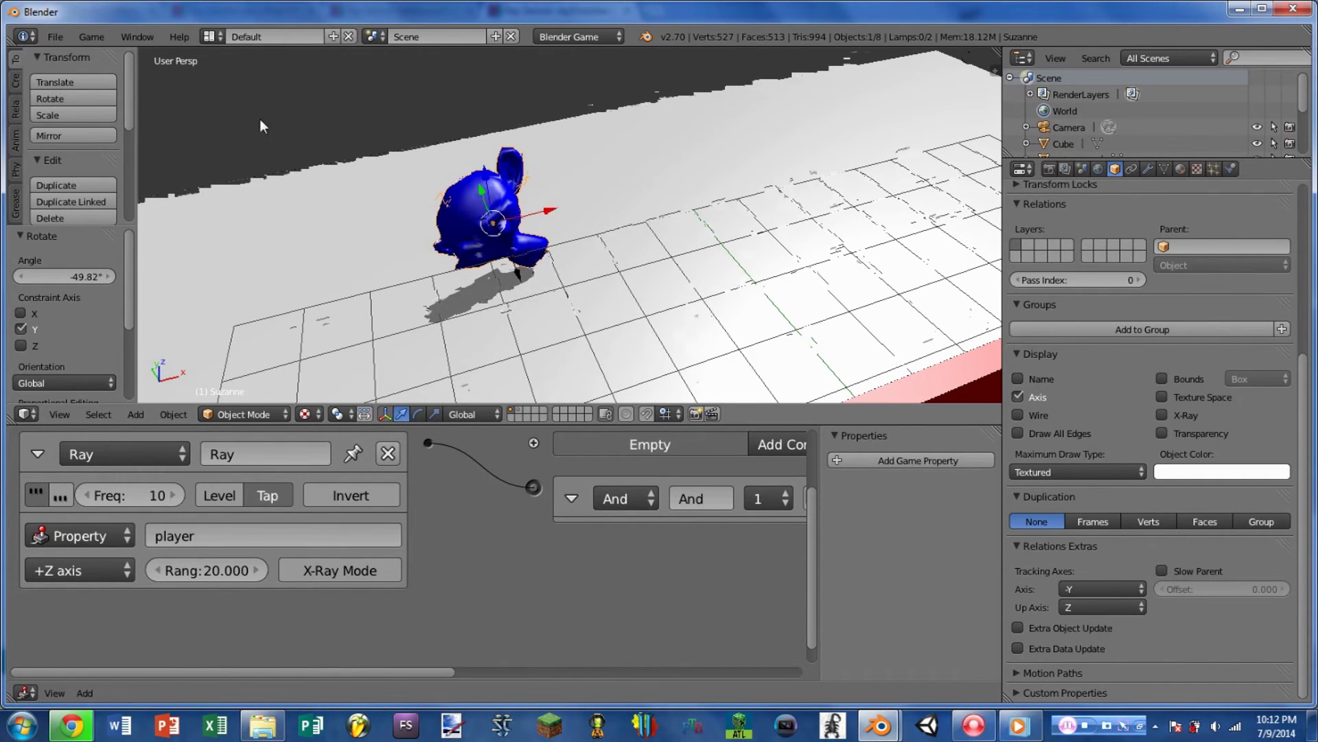
{"action": "middle_click_drag", "start_coordinate": [612, 266], "coordinate": [440, 330]}
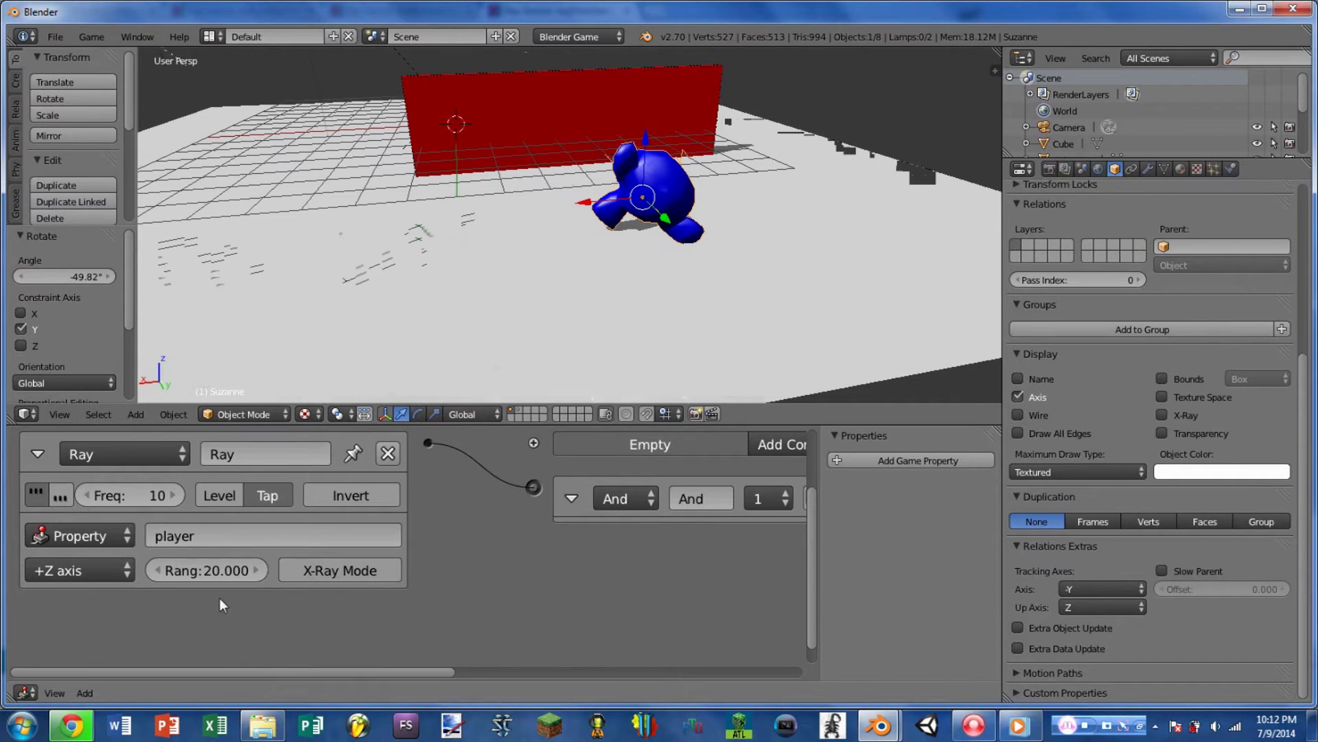
{"action": "middle_click_drag", "start_coordinate": [640, 179], "coordinate": [618, 179]}
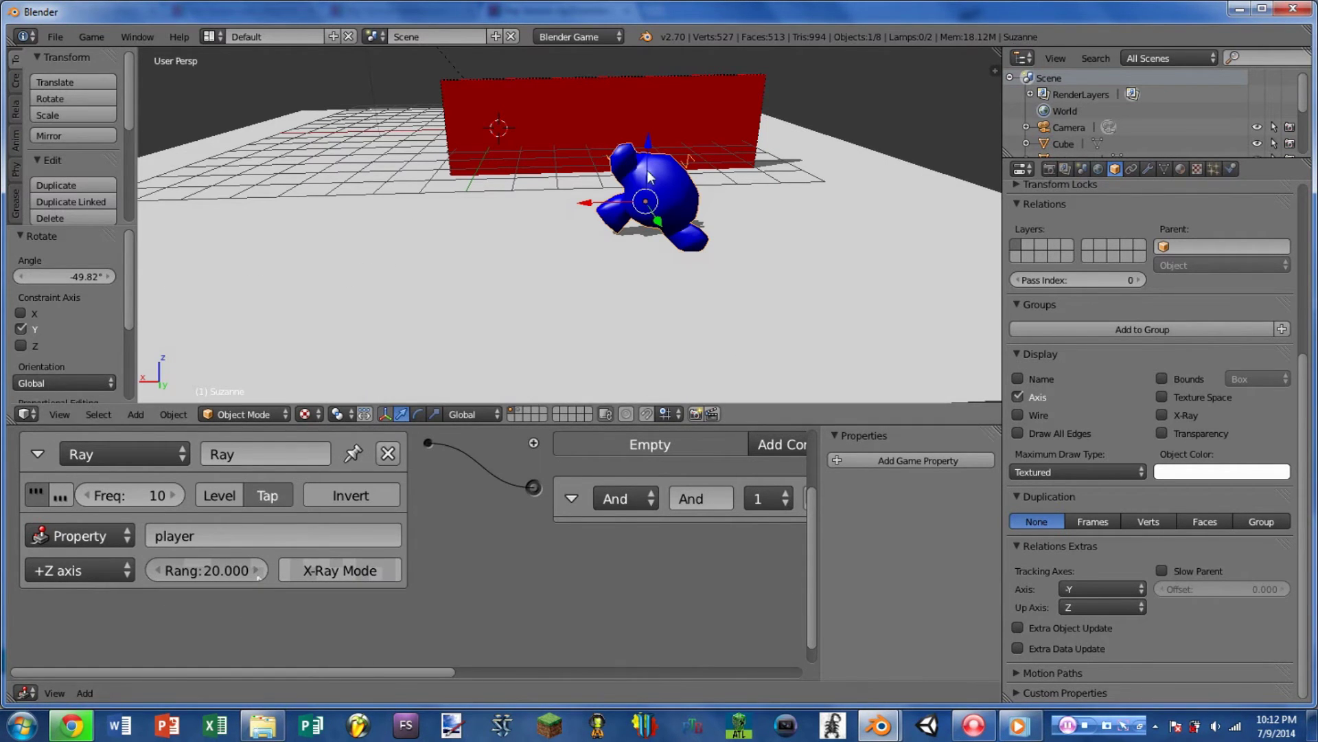
{"action": "middle_click_drag", "start_coordinate": [770, 201], "coordinate": [693, 206]}
{"action": "right_click", "coordinate": [673, 274]}
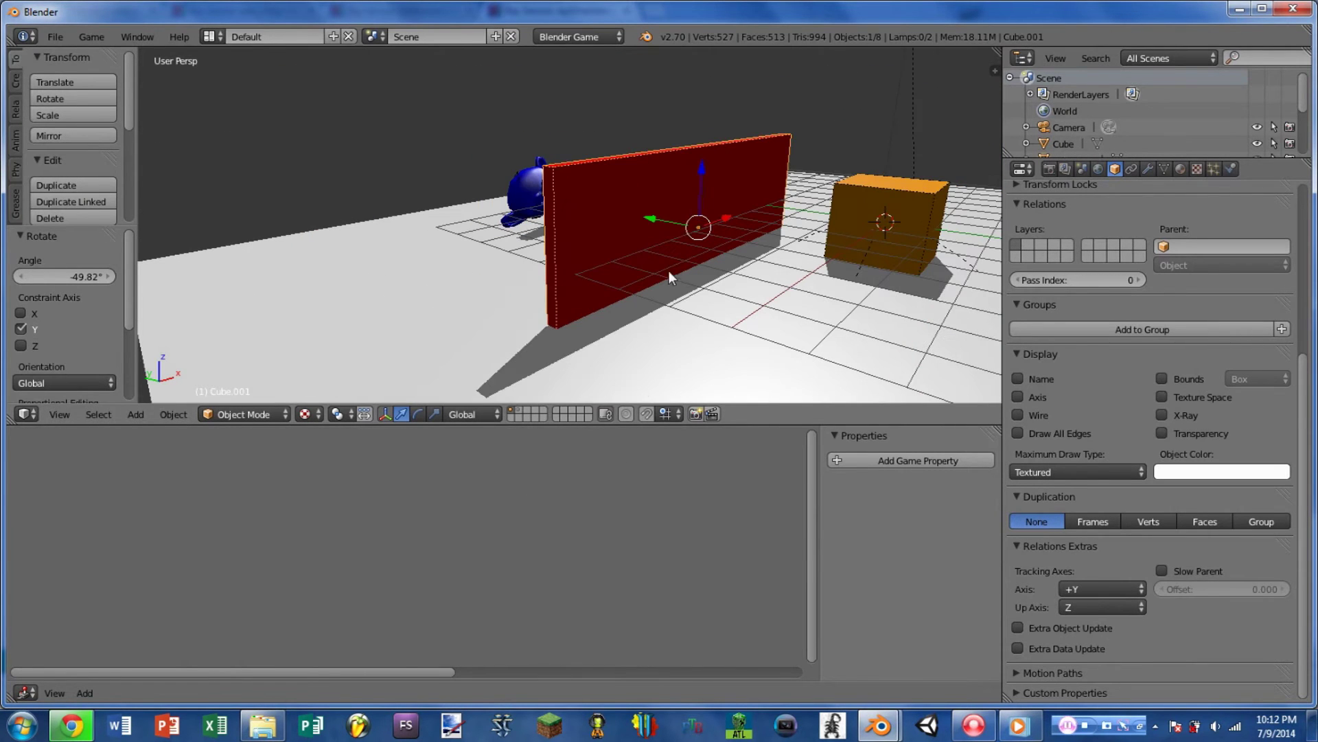
{"action": "right_click", "coordinate": [523, 196]}
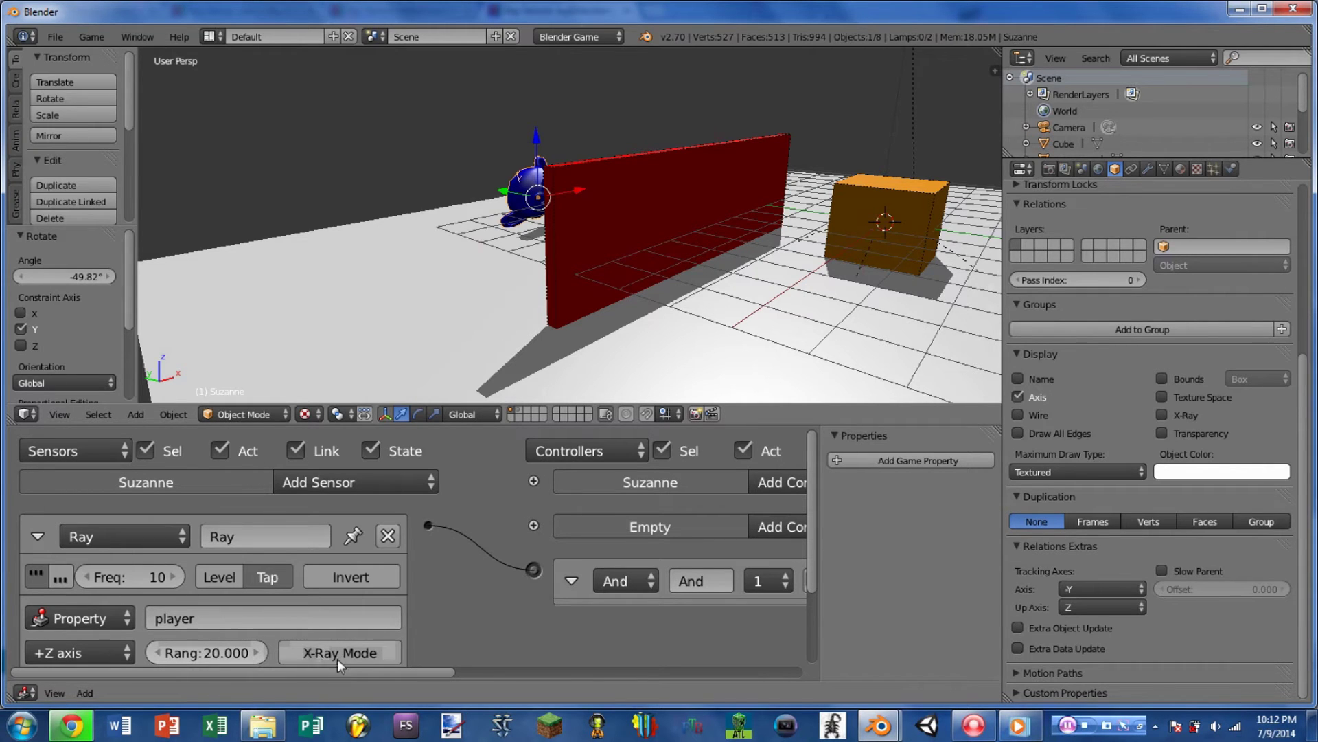
Step: Aim the Ray sensor back along the -Y axis
{"action": "left_click", "coordinate": [96, 653]}
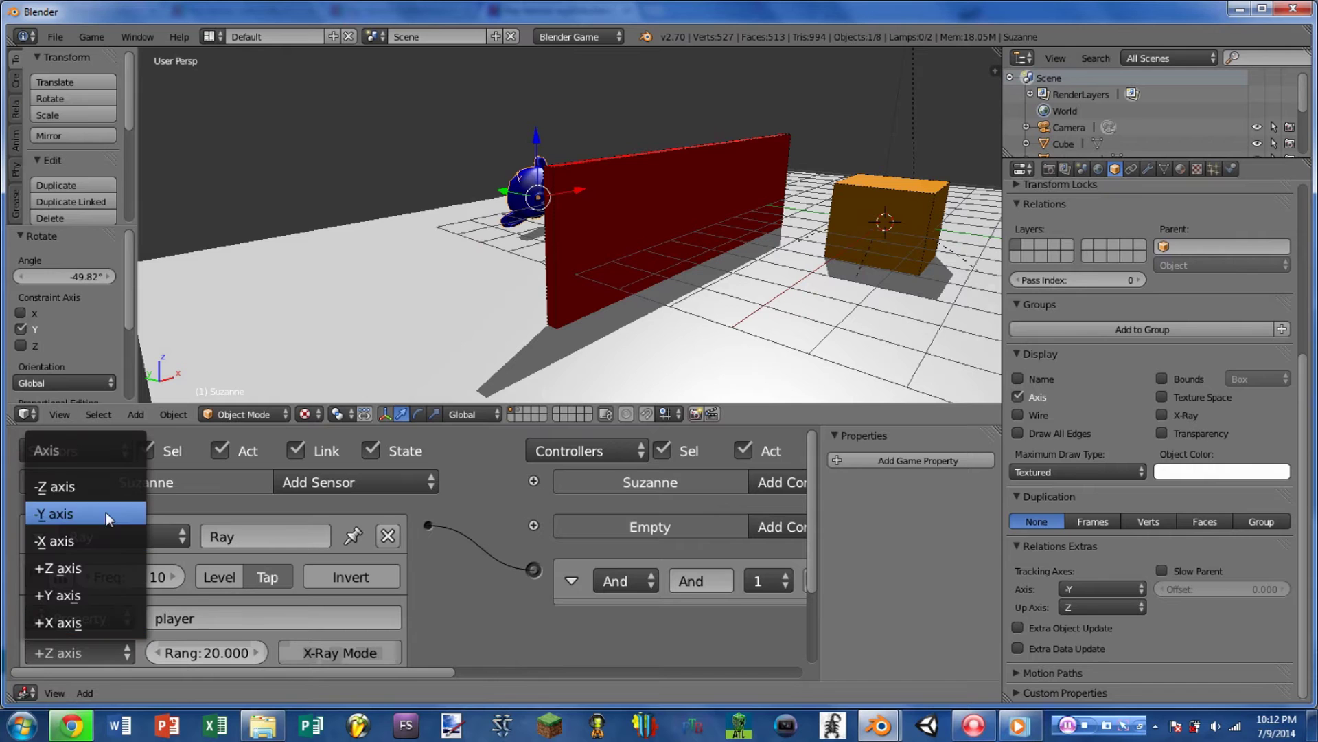
{"action": "left_click", "coordinate": [83, 519]}
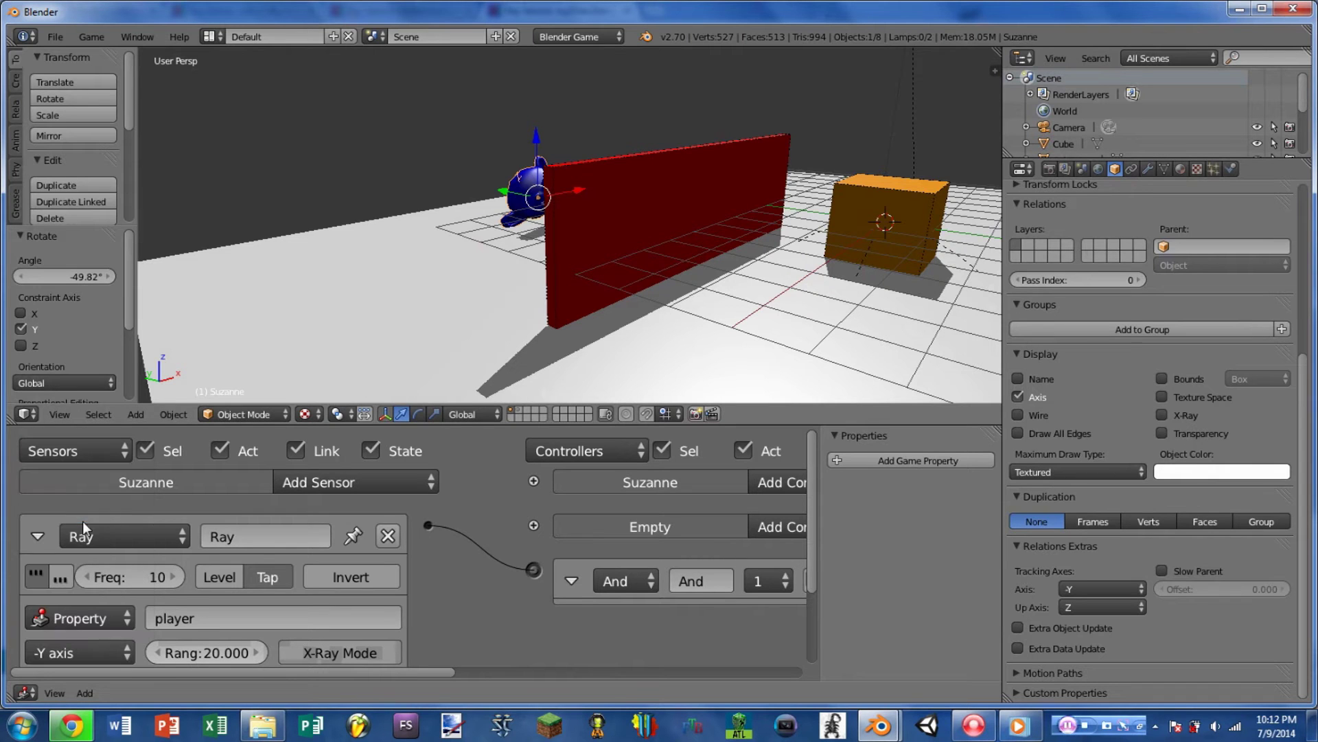
{"action": "middle_click_drag", "start_coordinate": [900, 285], "coordinate": [687, 286]}
Step: Test the game once, stop it, and maximize the editor to full screen
{"action": "key", "text": "p"}
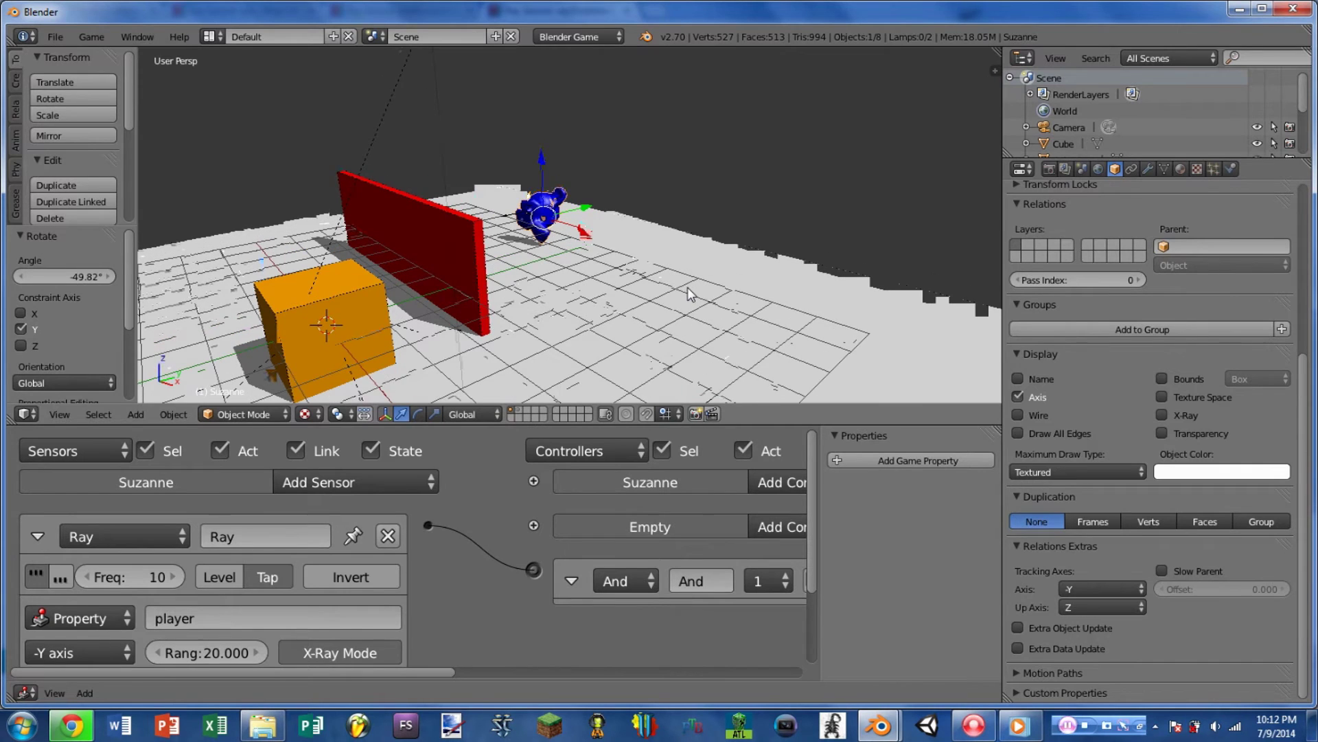
{"action": "key", "text": "Escape"}
{"action": "key", "text": "ctrl+Up"}
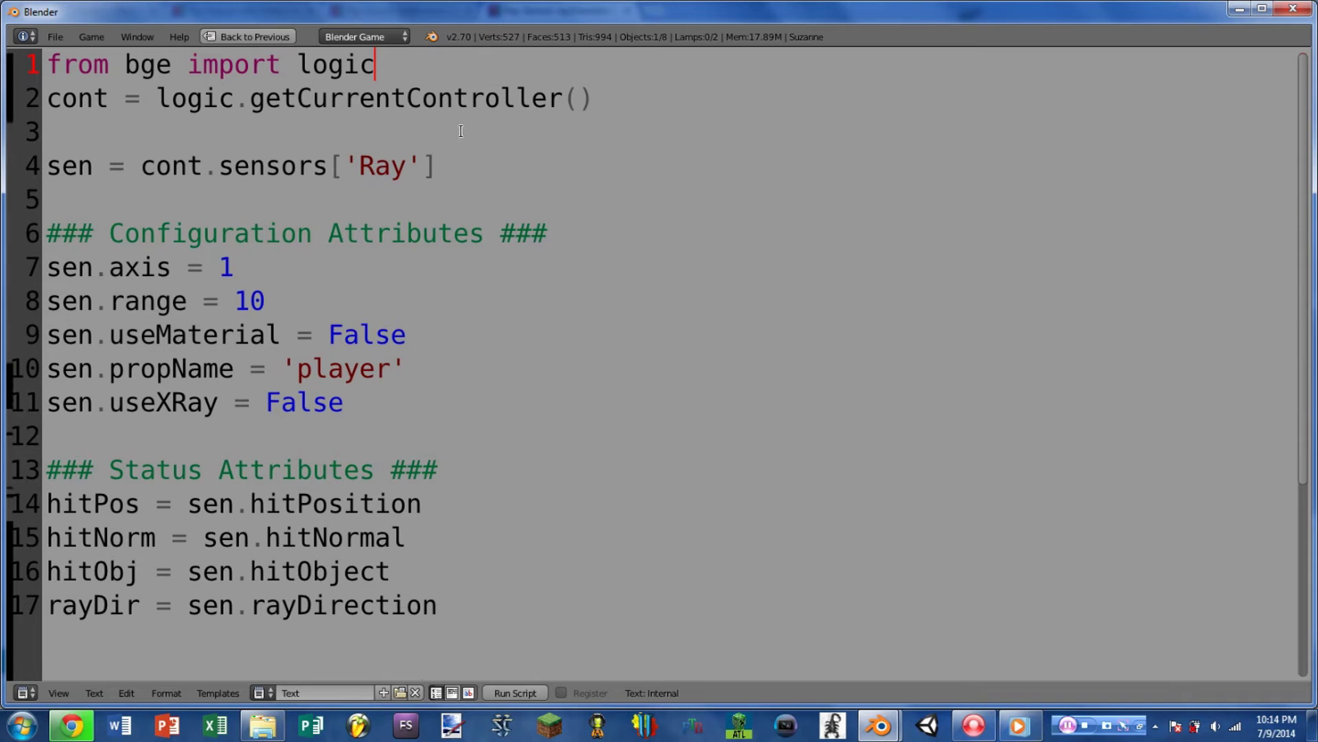
Step: Highlight script line 4 fetching the Ray sensor, the Configuration Attributes comment, and the axis attribute
{"action": "left_click_drag", "start_coordinate": [46, 165], "coordinate": [46, 234]}
{"action": "left_click", "coordinate": [431, 165]}
{"action": "key", "text": "shift+Home"}
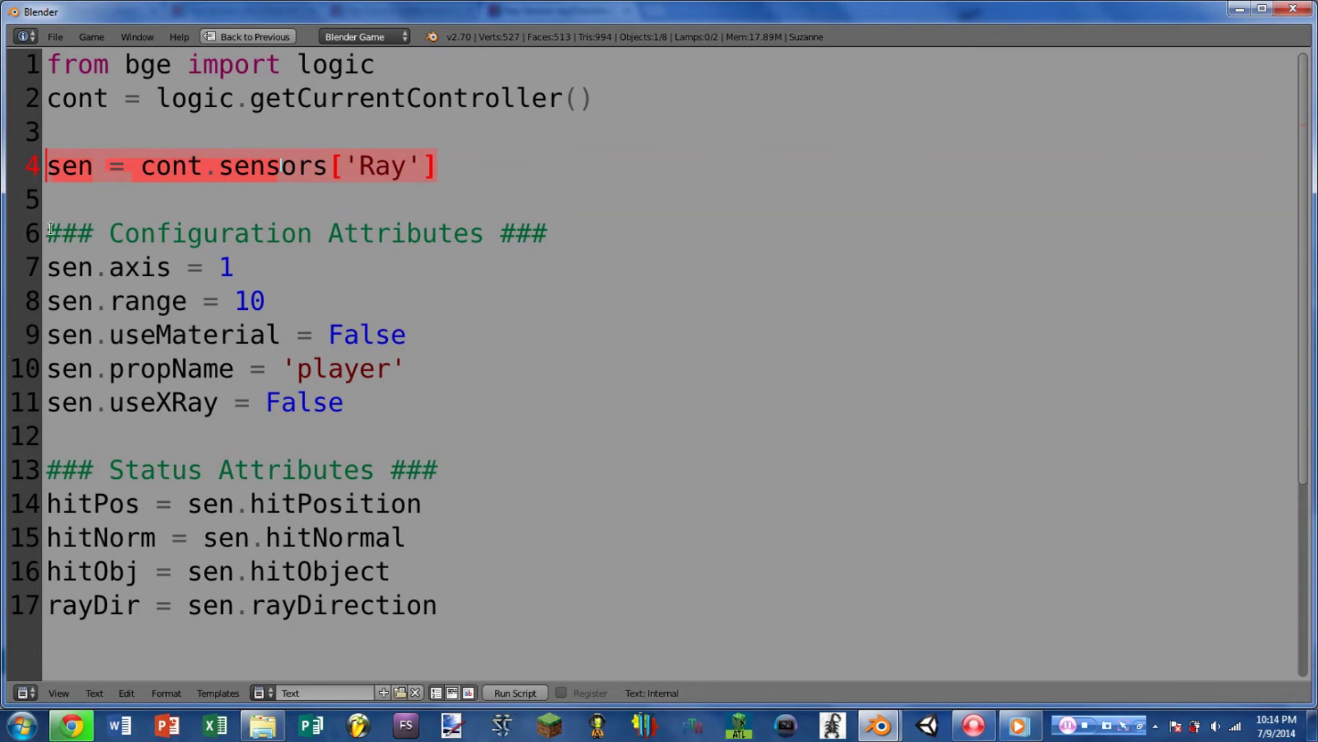
{"action": "left_click_drag", "start_coordinate": [46, 233], "coordinate": [594, 226]}
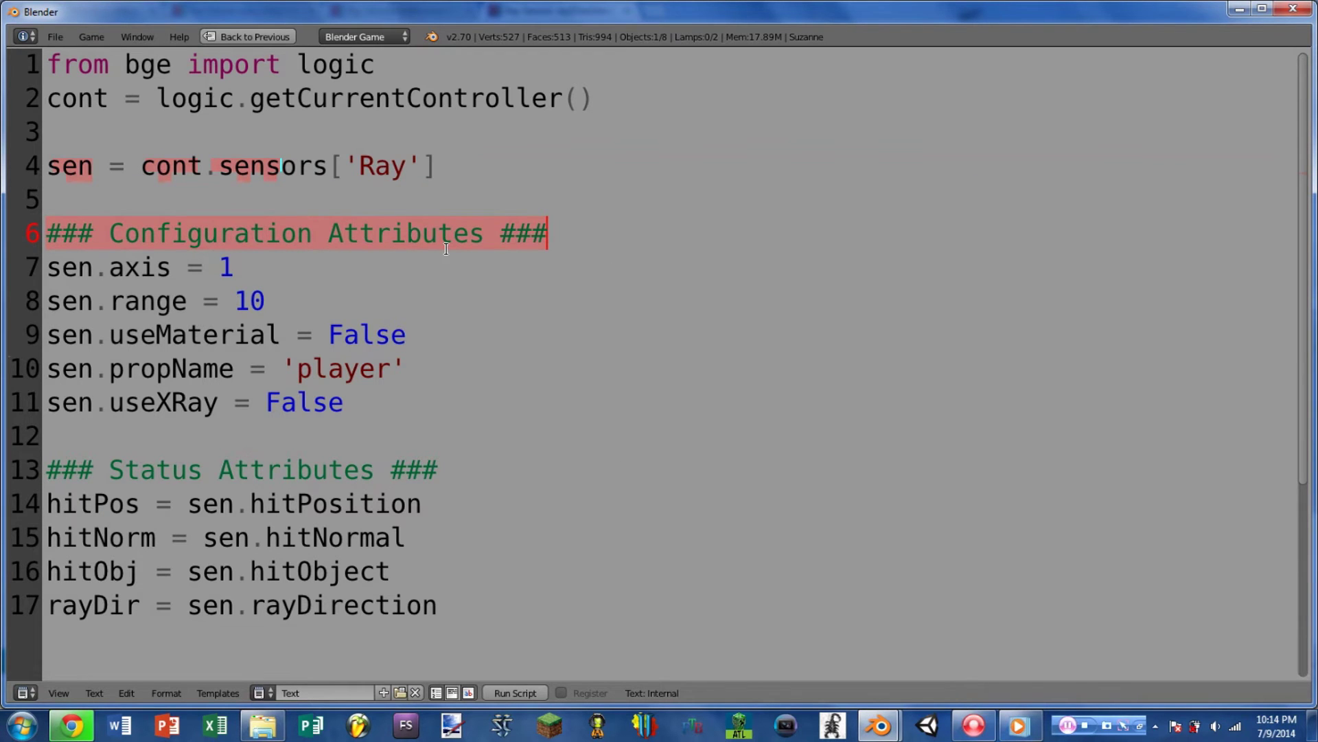
{"action": "left_click_drag", "start_coordinate": [109, 267], "coordinate": [188, 273]}
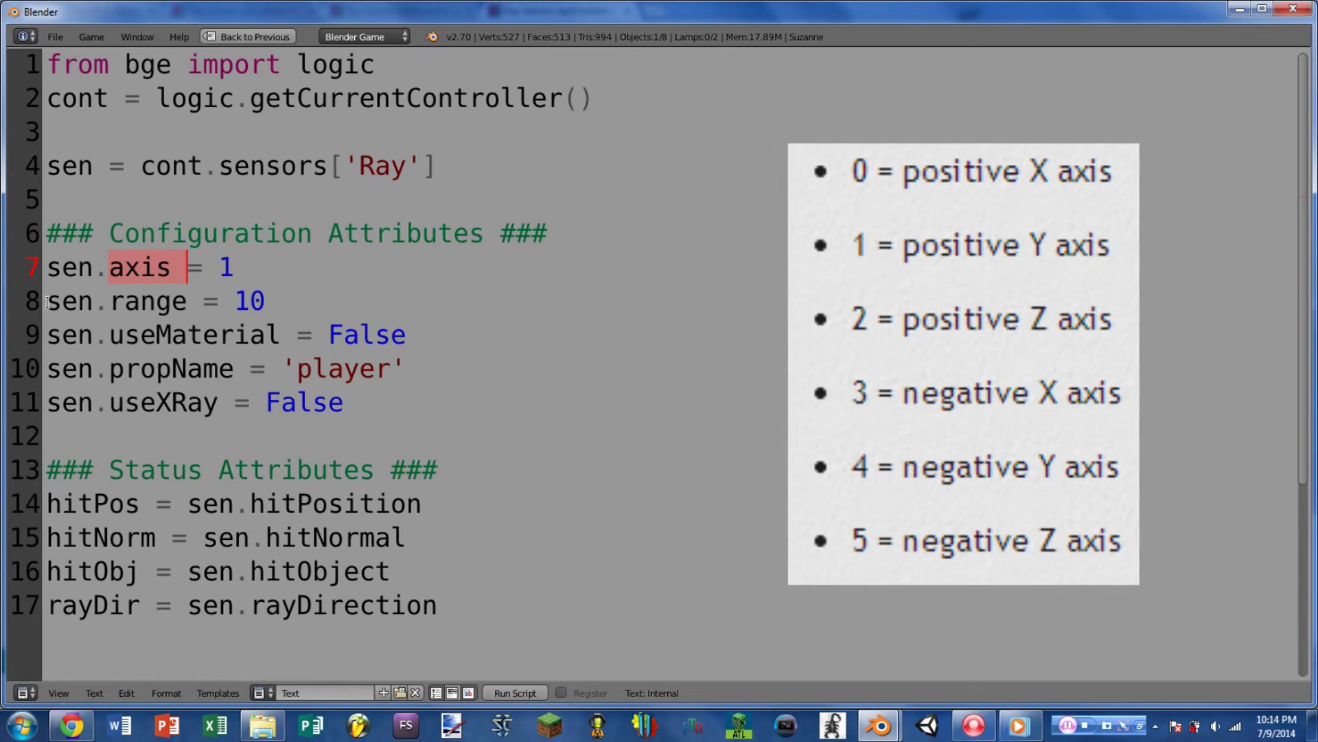
{"action": "key", "text": "Down"}
{"action": "key", "text": "End"}
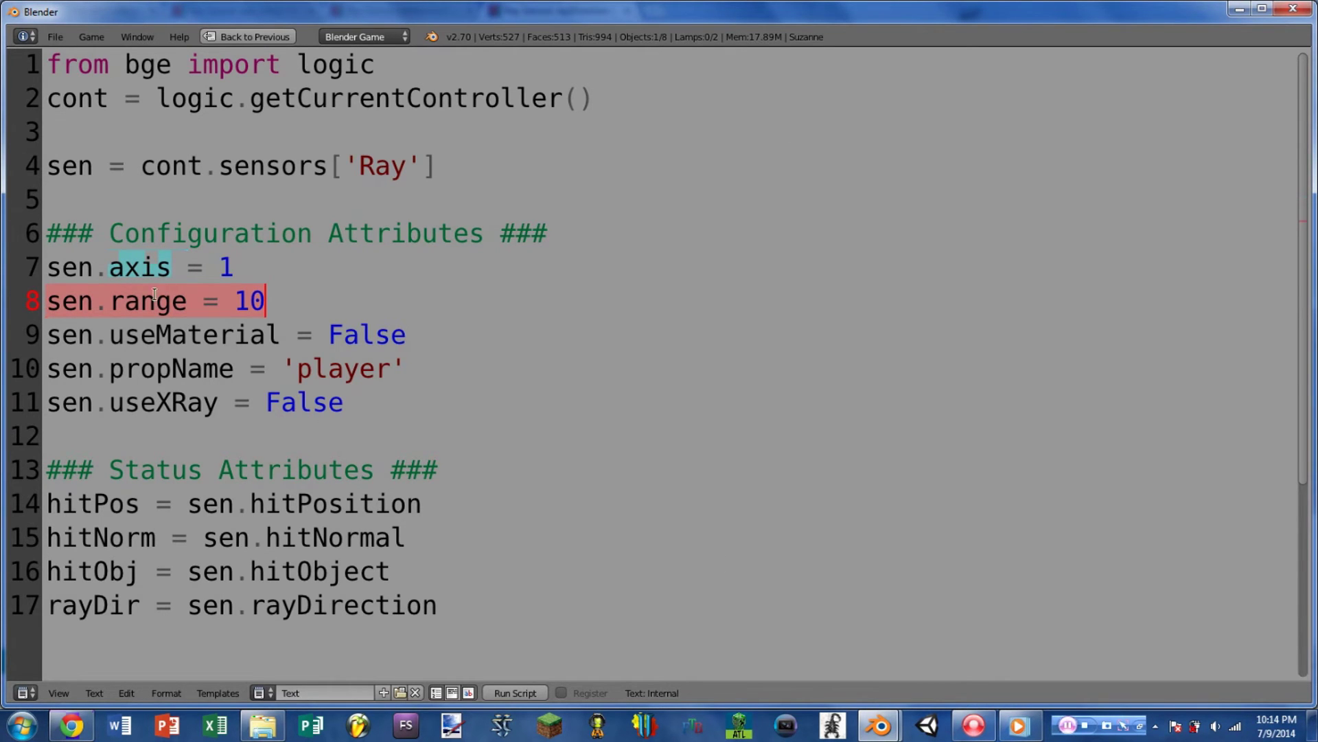
{"action": "left_click", "coordinate": [242, 296]}
{"action": "double_click", "coordinate": [243, 297]}
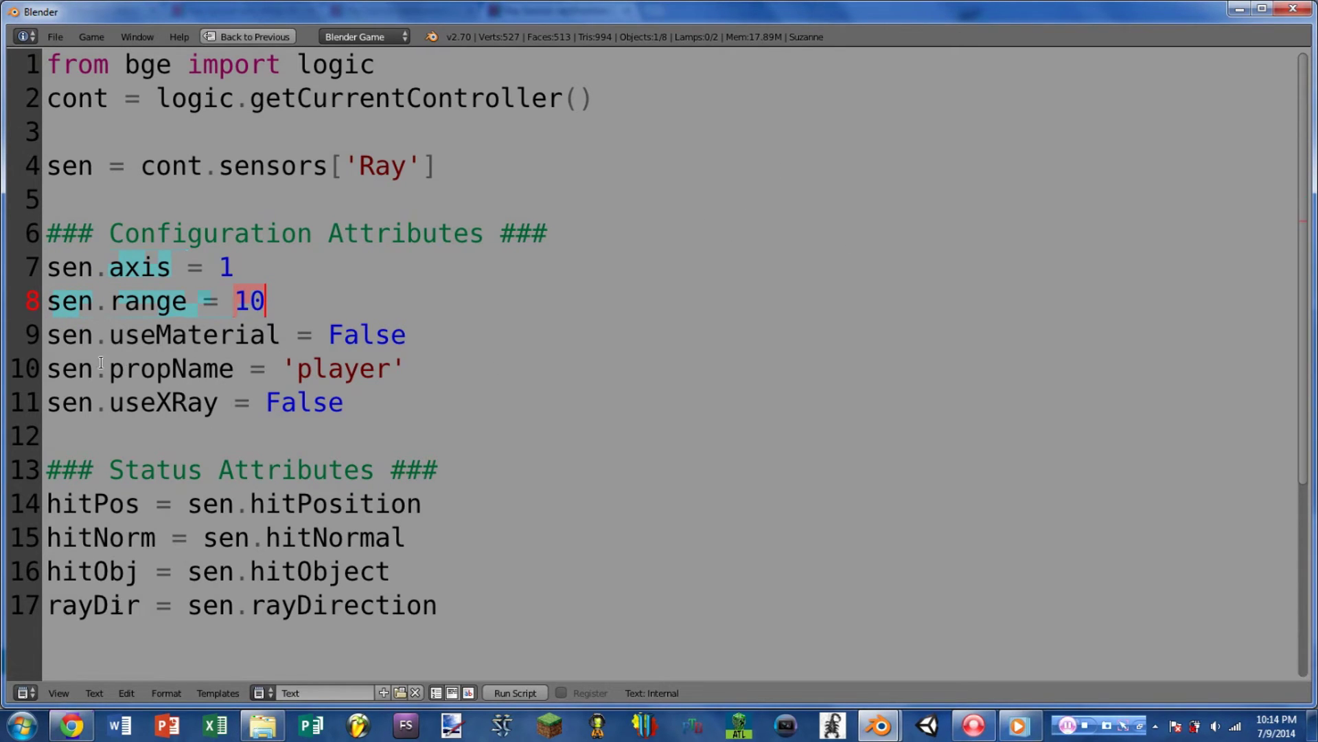
{"action": "left_click", "coordinate": [108, 337]}
{"action": "left_click_drag", "start_coordinate": [135, 337], "coordinate": [292, 316]}
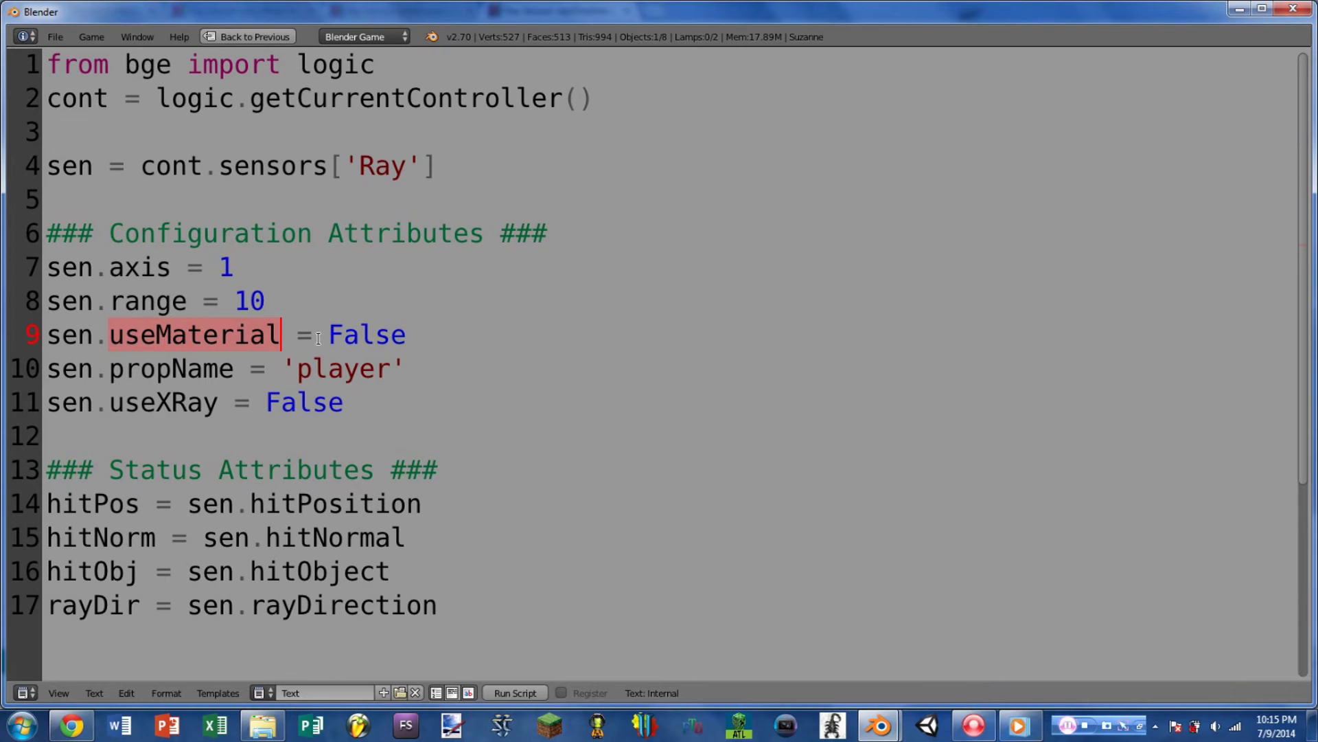
{"action": "left_click_drag", "start_coordinate": [296, 334], "coordinate": [407, 336]}
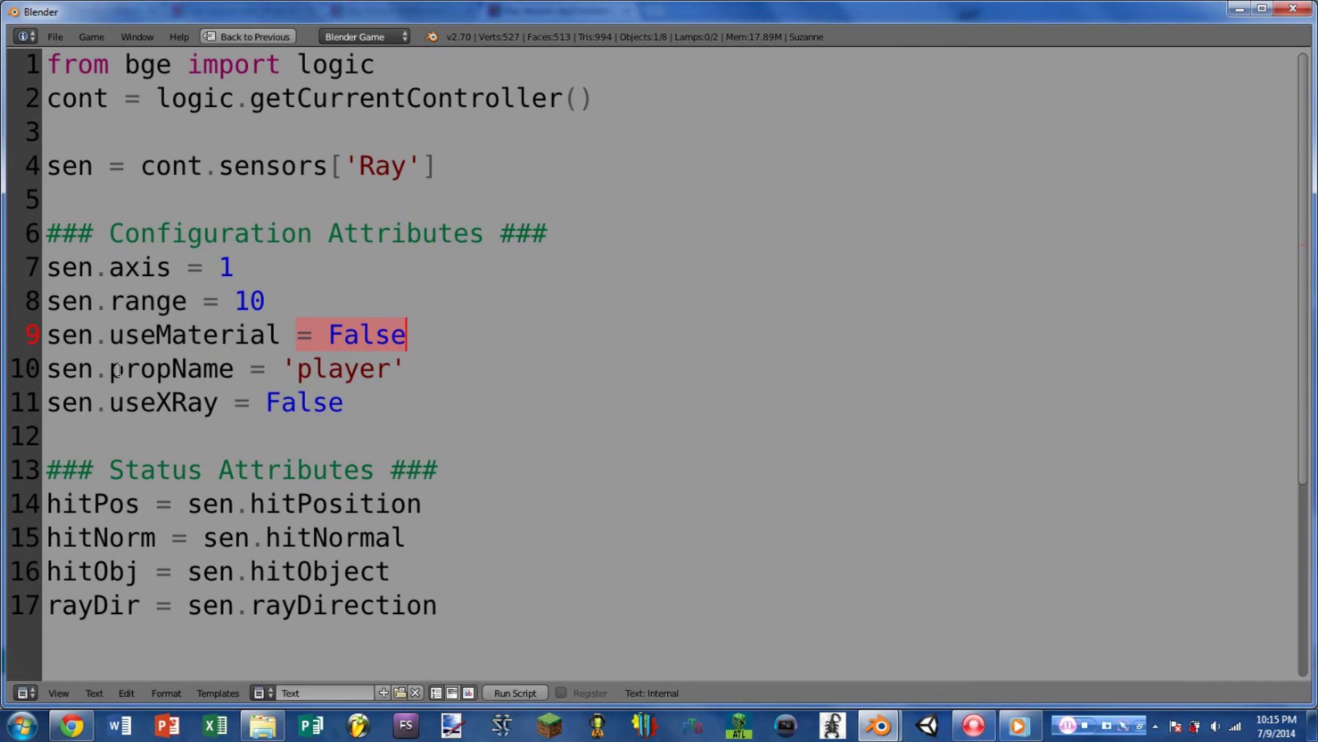
{"action": "left_click_drag", "start_coordinate": [110, 369], "coordinate": [235, 369]}
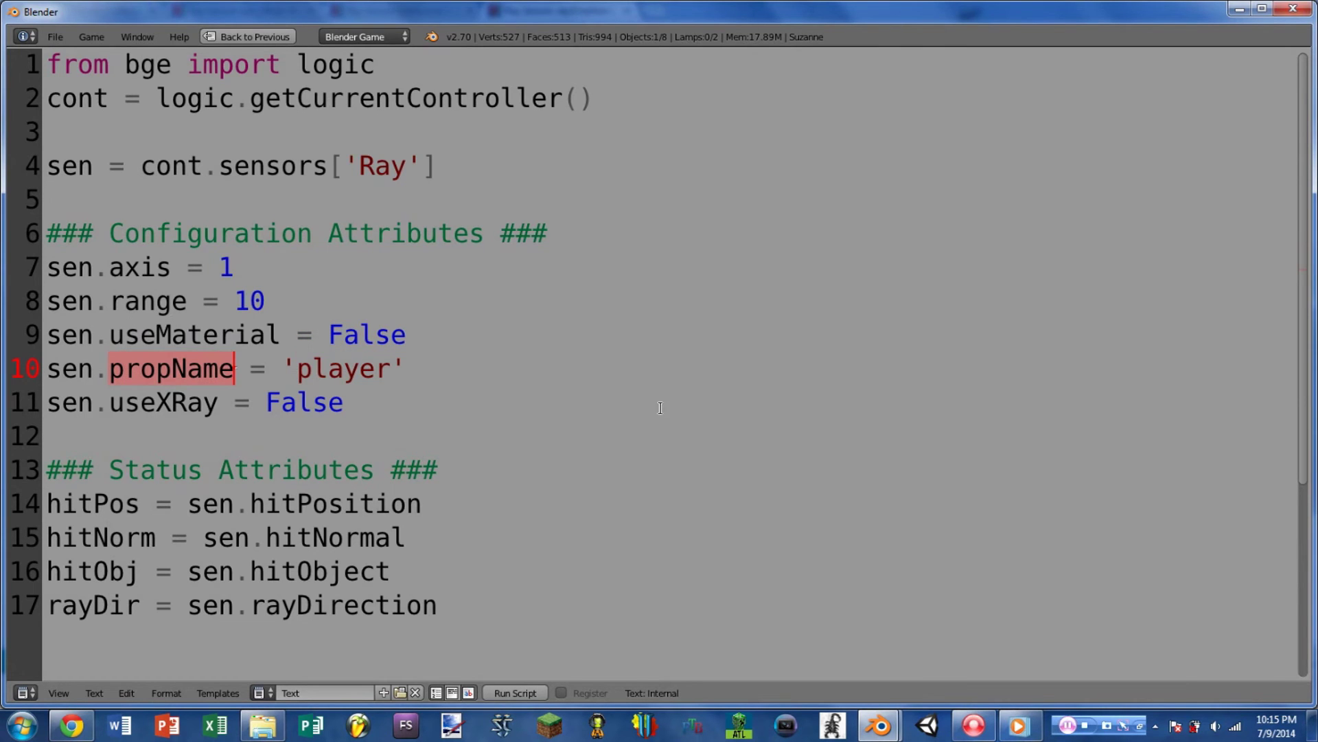
{"action": "left_click", "coordinate": [421, 336]}
{"action": "left_click_drag", "start_coordinate": [421, 336], "coordinate": [119, 337]}
{"action": "left_click", "coordinate": [404, 365]}
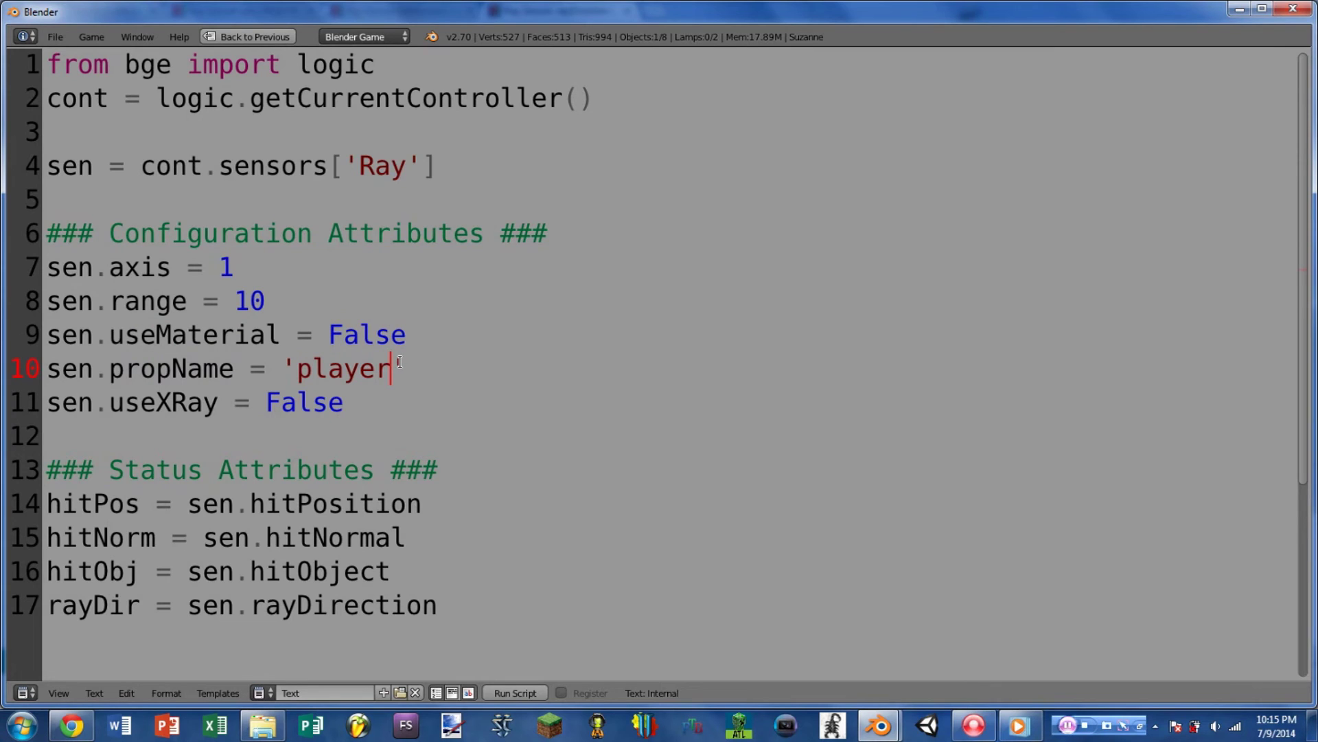
{"action": "left_click_drag", "start_coordinate": [391, 368], "coordinate": [296, 369]}
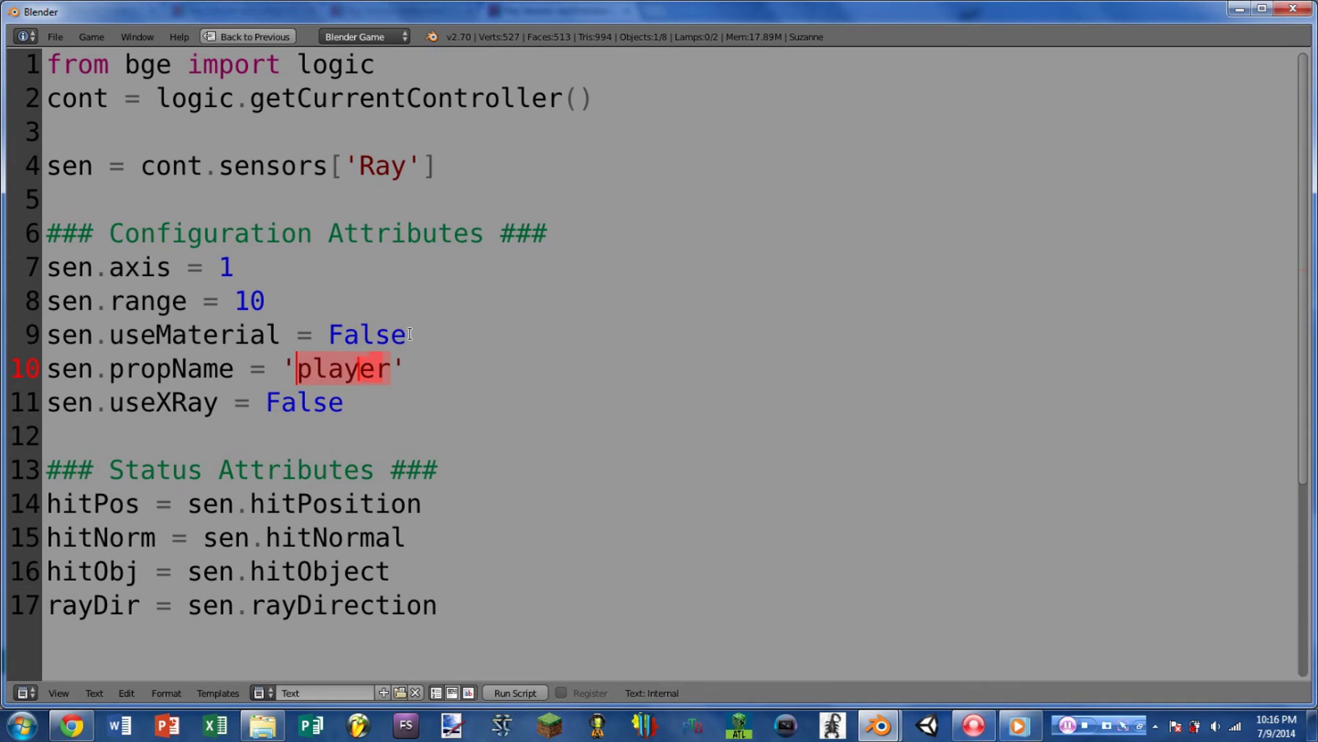
{"action": "left_click_drag", "start_coordinate": [409, 335], "coordinate": [328, 335]}
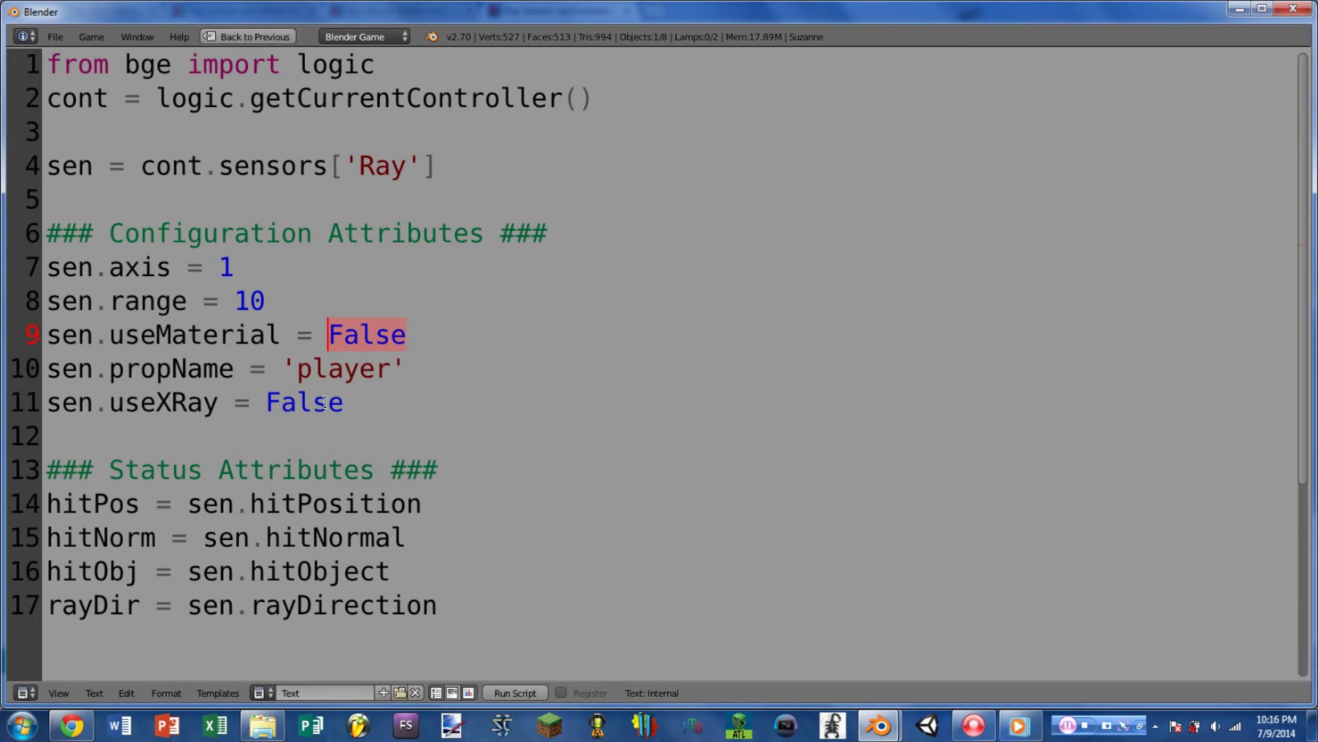
{"action": "left_click_drag", "start_coordinate": [299, 371], "coordinate": [391, 369]}
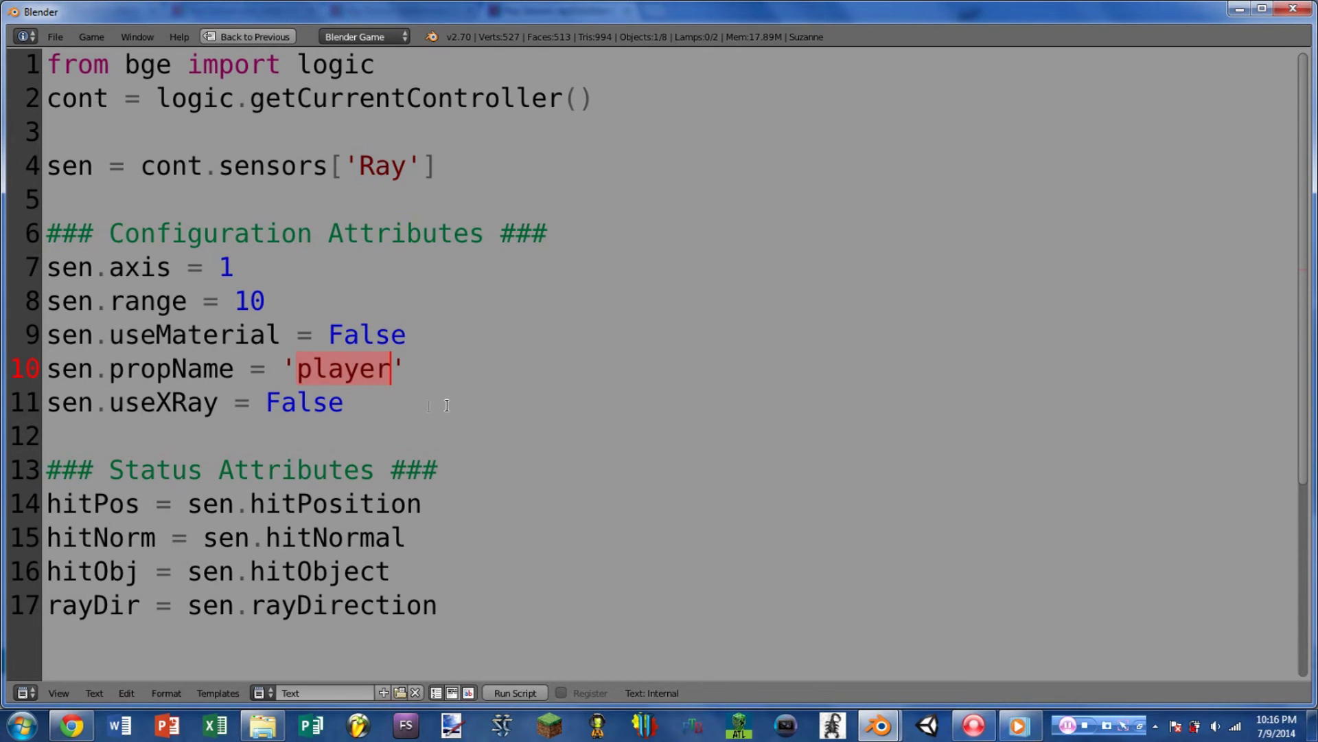
{"action": "left_click_drag", "start_coordinate": [220, 403], "coordinate": [109, 404]}
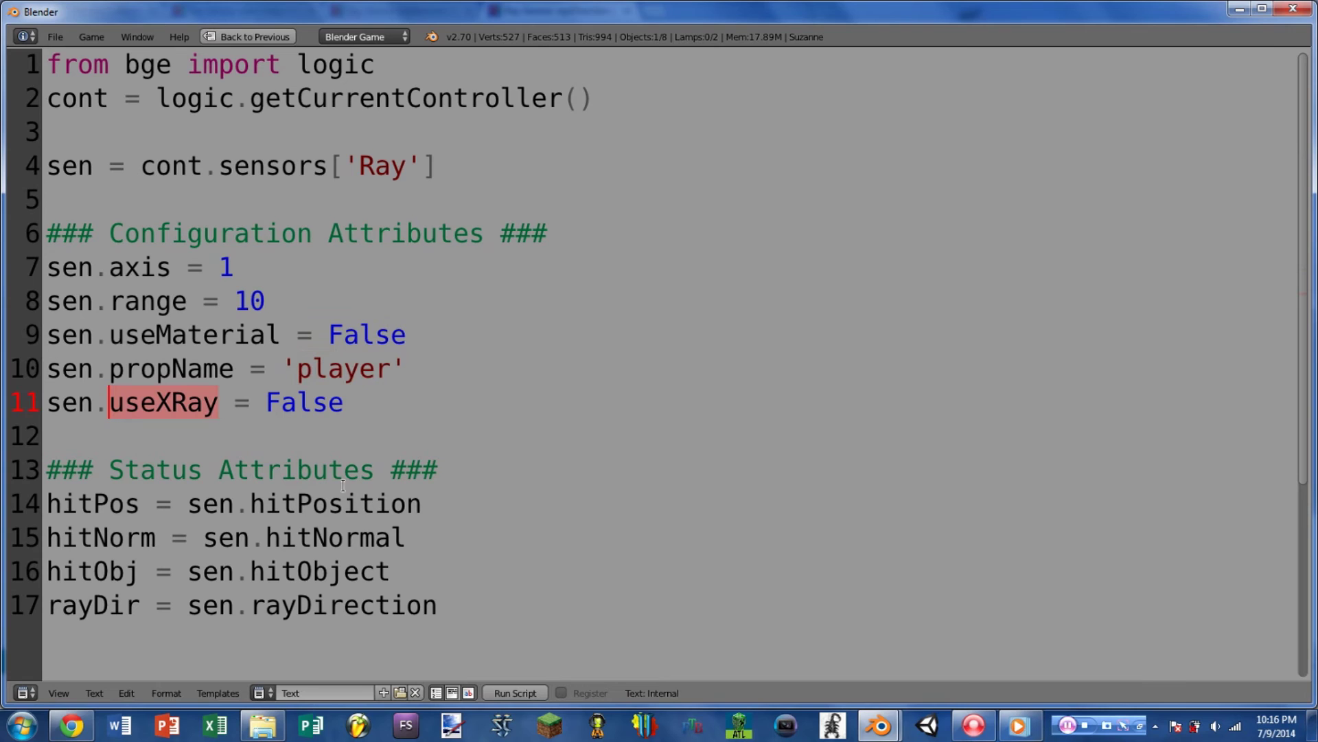
{"action": "left_click", "coordinate": [352, 398]}
{"action": "left_click_drag", "start_coordinate": [352, 399], "coordinate": [204, 401]}
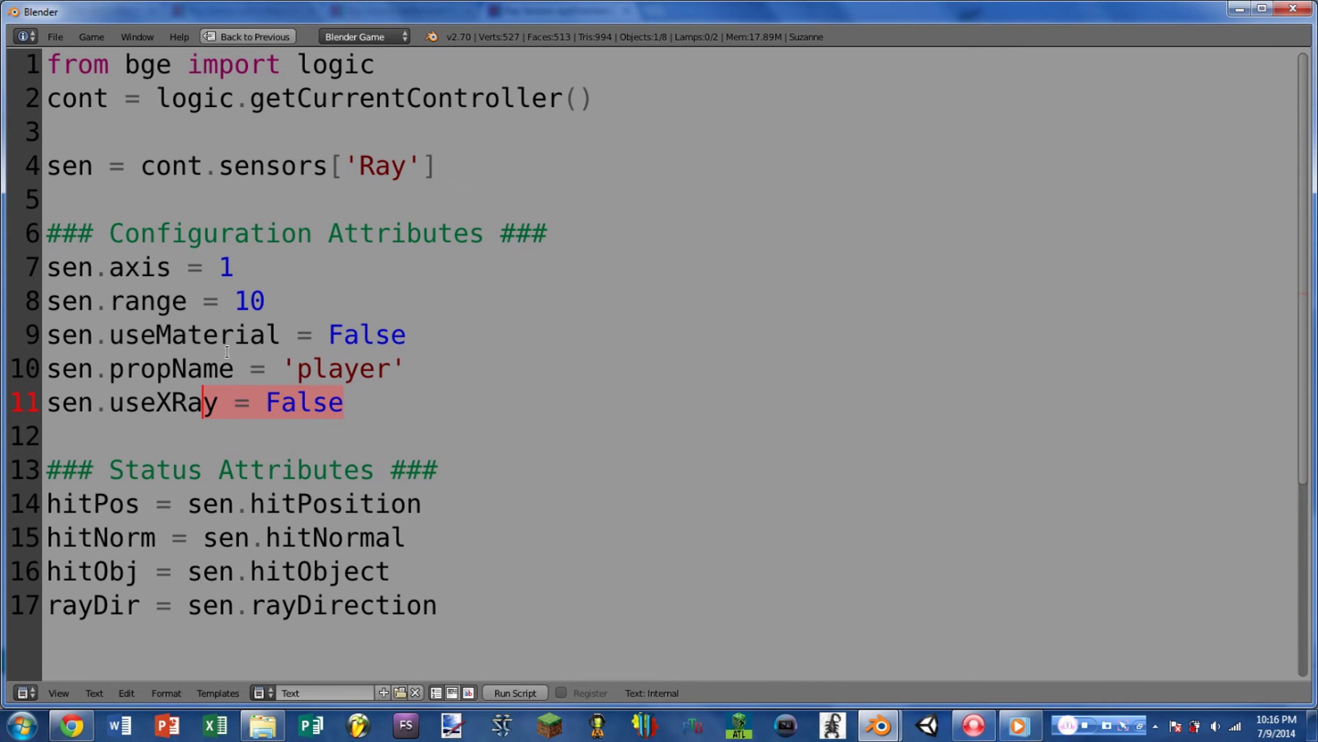
{"action": "left_click", "coordinate": [258, 405]}
{"action": "left_click_drag", "start_coordinate": [258, 406], "coordinate": [346, 405]}
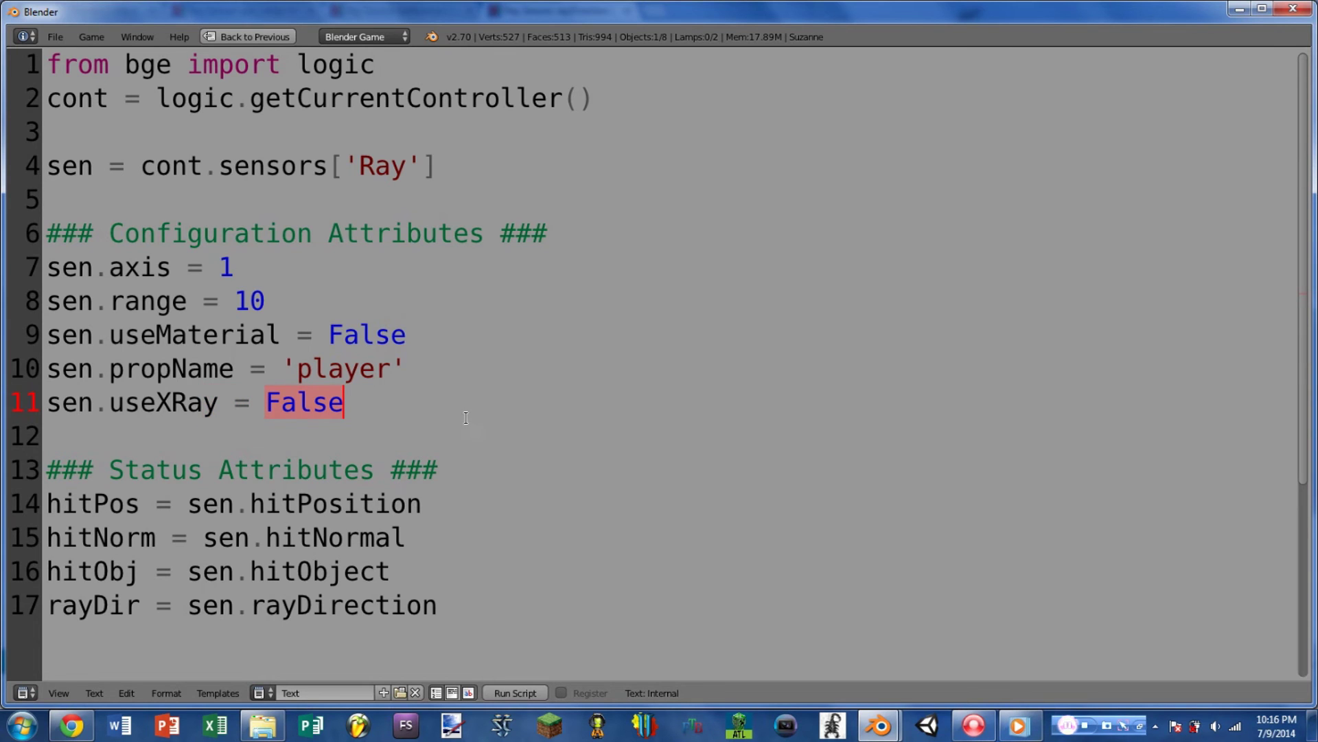
{"action": "left_click_drag", "start_coordinate": [42, 470], "coordinate": [521, 466]}
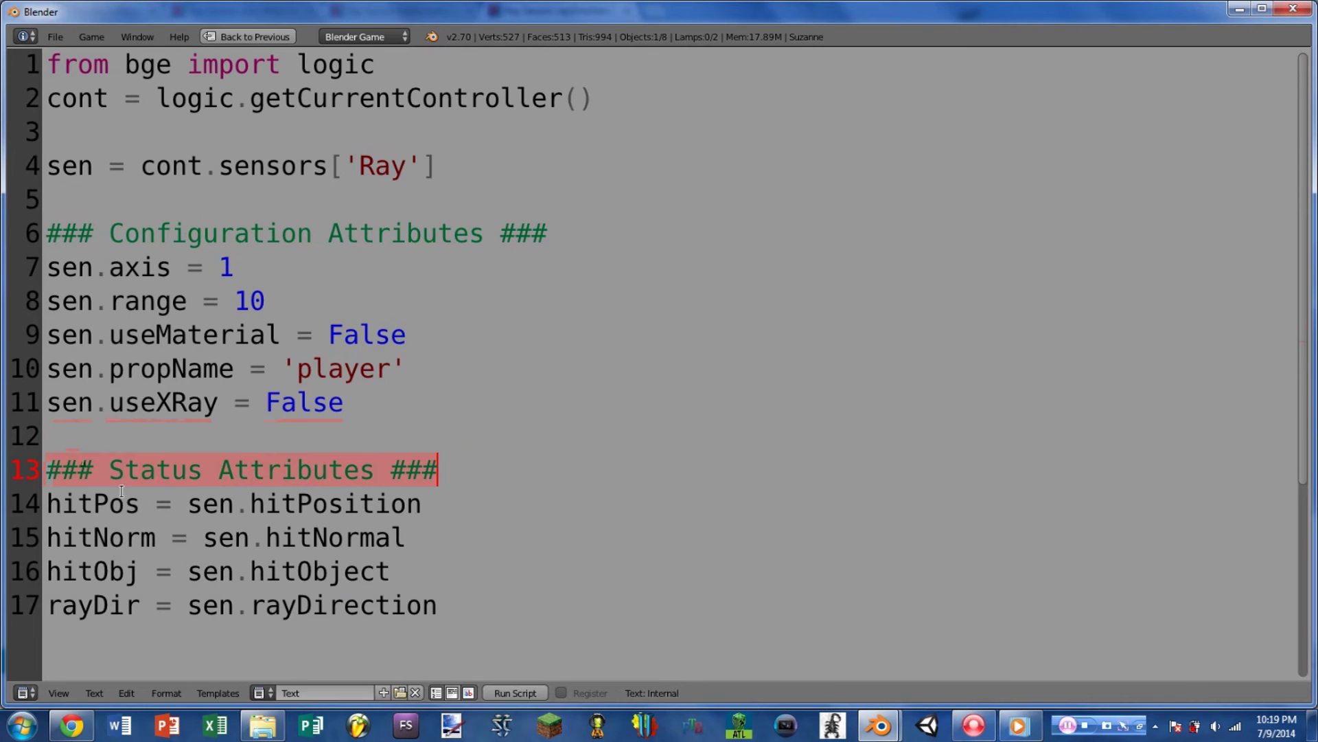
{"action": "left_click_drag", "start_coordinate": [251, 504], "coordinate": [428, 503]}
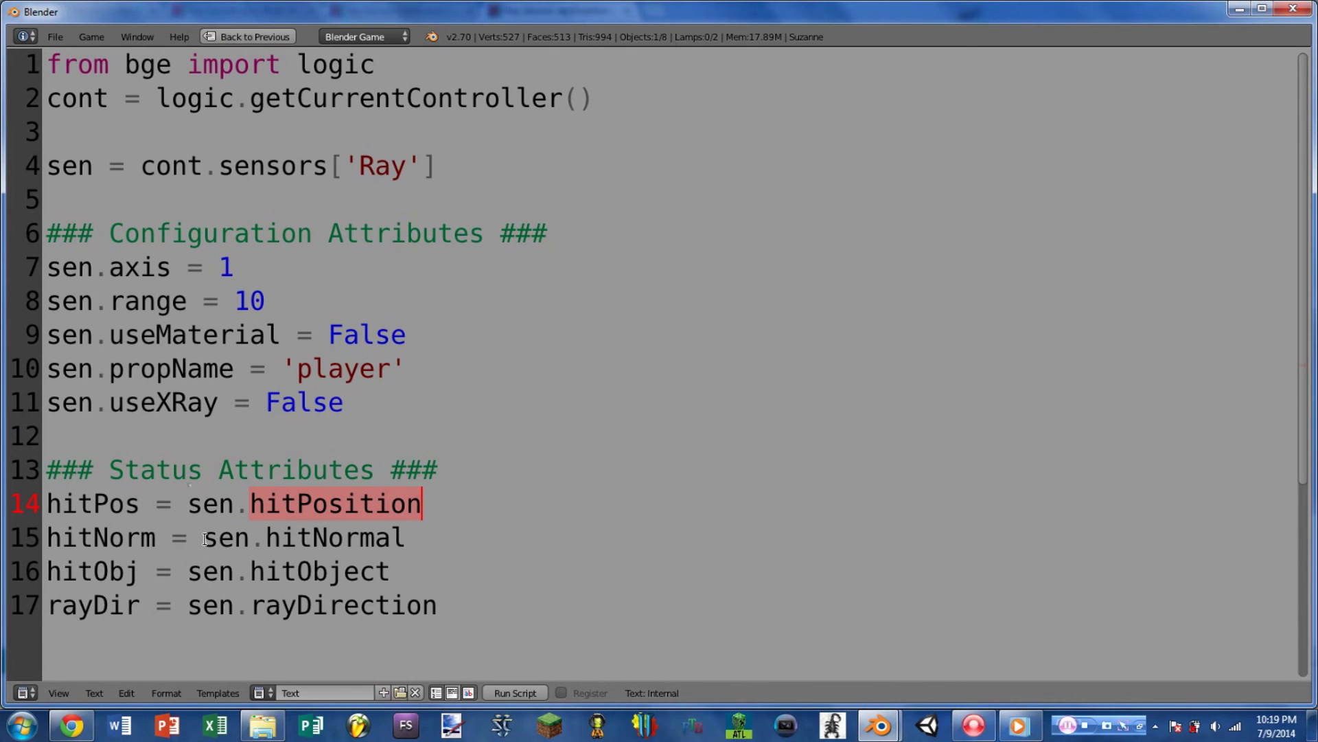
{"action": "left_click_drag", "start_coordinate": [259, 534], "coordinate": [426, 540]}
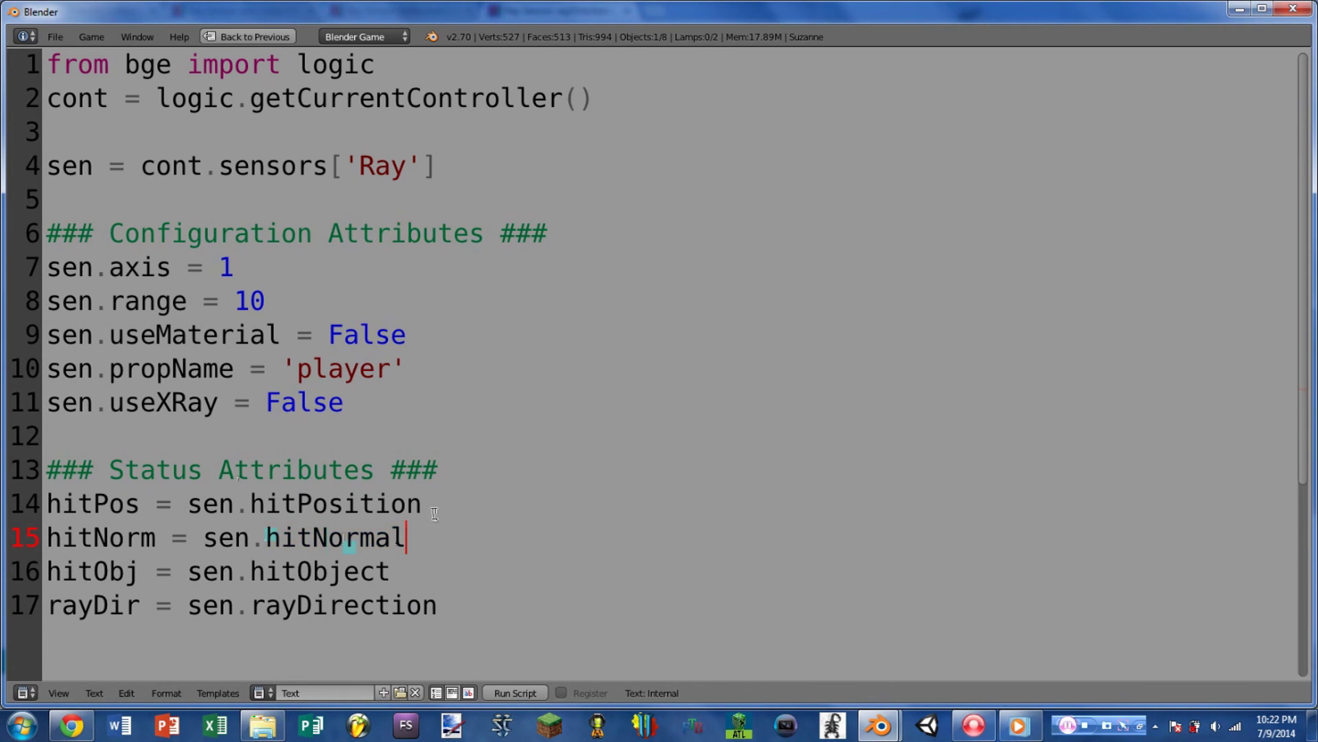
{"action": "left_click", "coordinate": [249, 503], "text": "shift"}
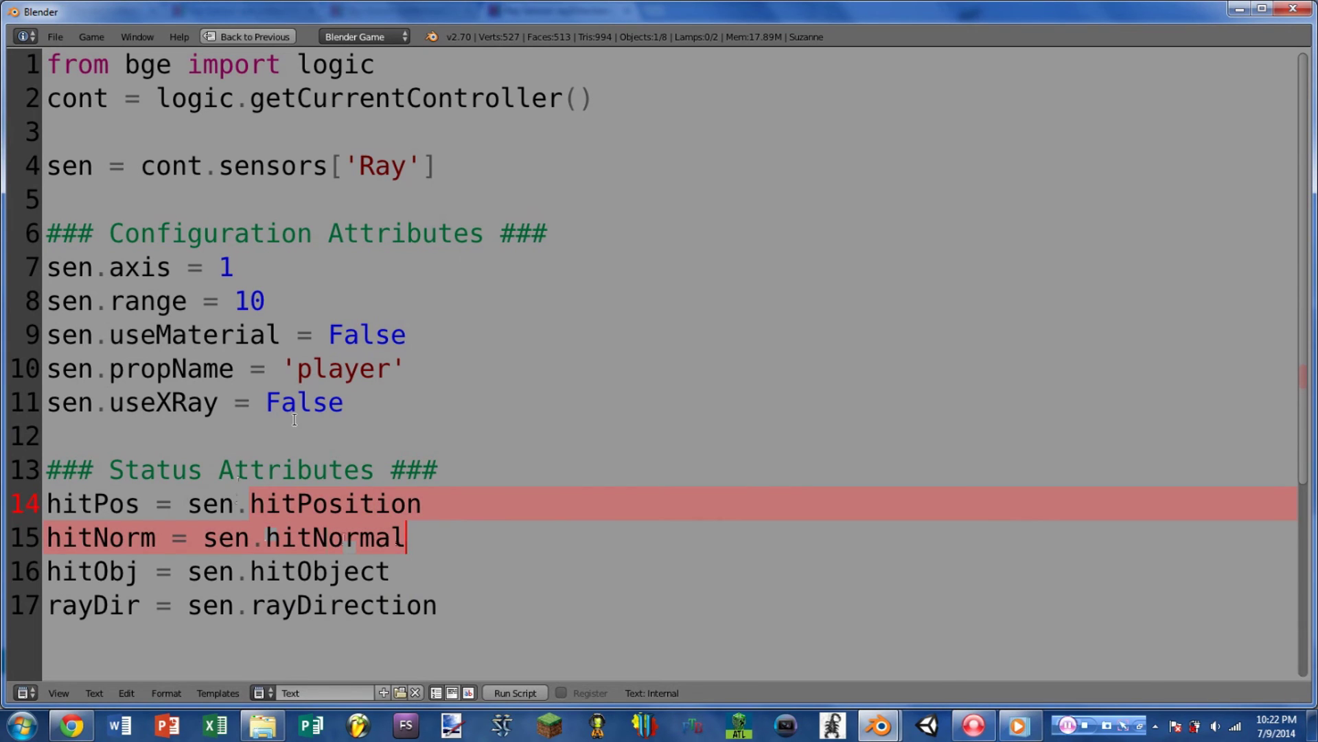
{"action": "left_click_drag", "start_coordinate": [265, 504], "coordinate": [447, 520]}
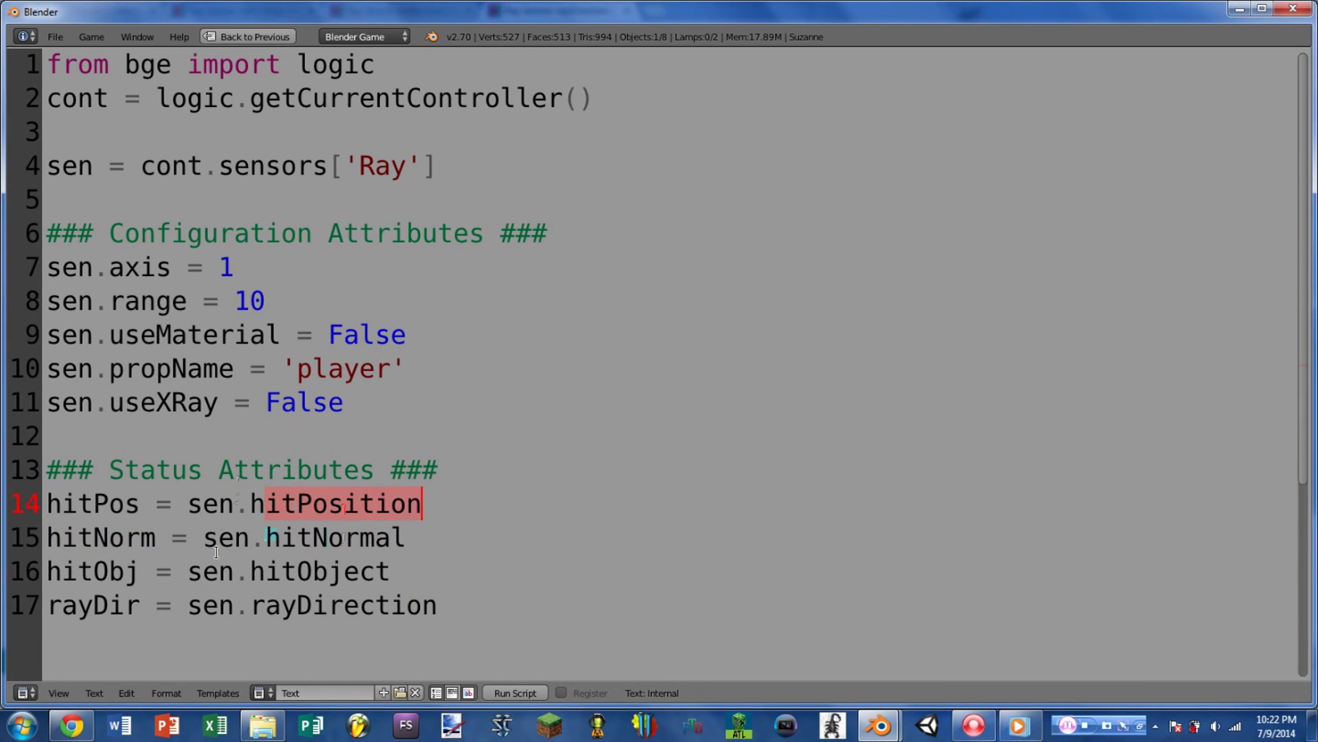
{"action": "left_click_drag", "start_coordinate": [264, 537], "coordinate": [456, 557]}
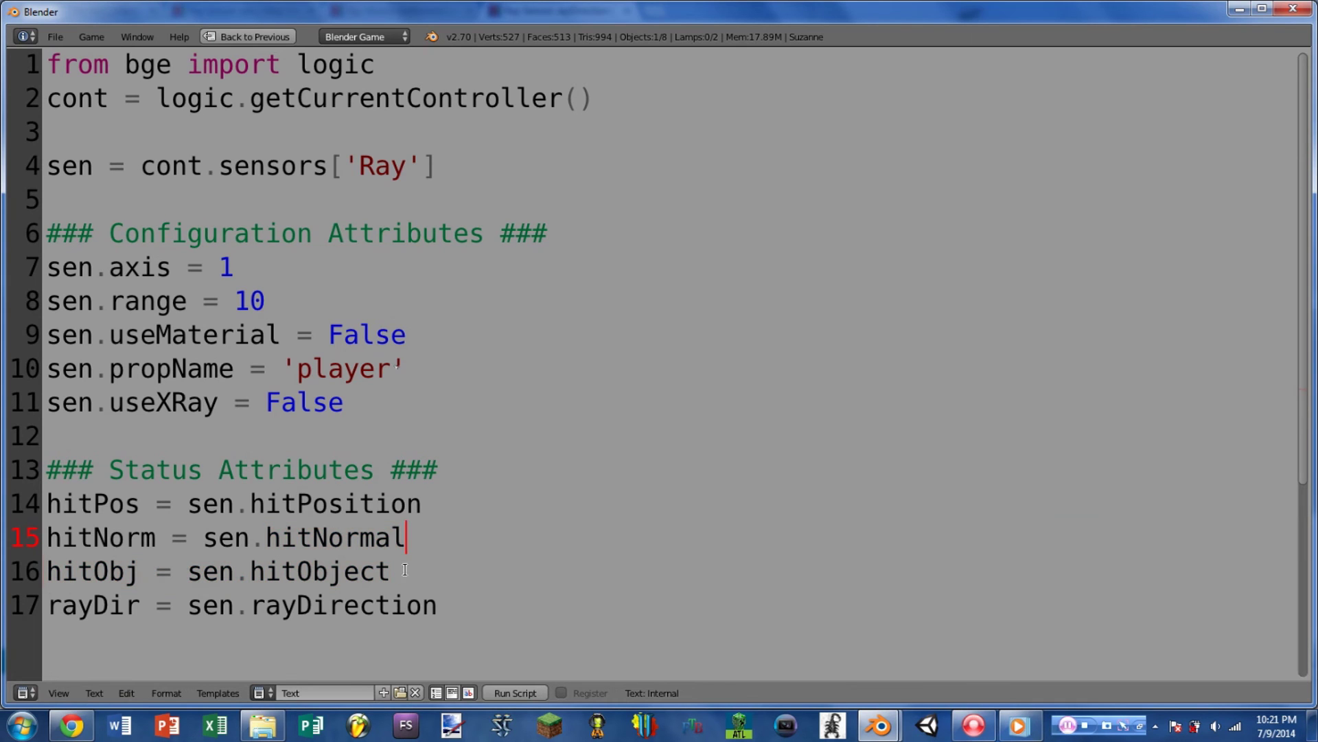
{"action": "key", "text": "Down"}
{"action": "key", "text": "shift+Left"}
{"action": "key", "text": "shift+Left"}
{"action": "key", "text": "shift+Left"}
{"action": "key", "text": "shift+Left"}
{"action": "key", "text": "shift+Left"}
{"action": "key", "text": "shift+Left"}
{"action": "key", "text": "shift+Left"}
{"action": "key", "text": "shift+Left"}
{"action": "key", "text": "shift+Left"}
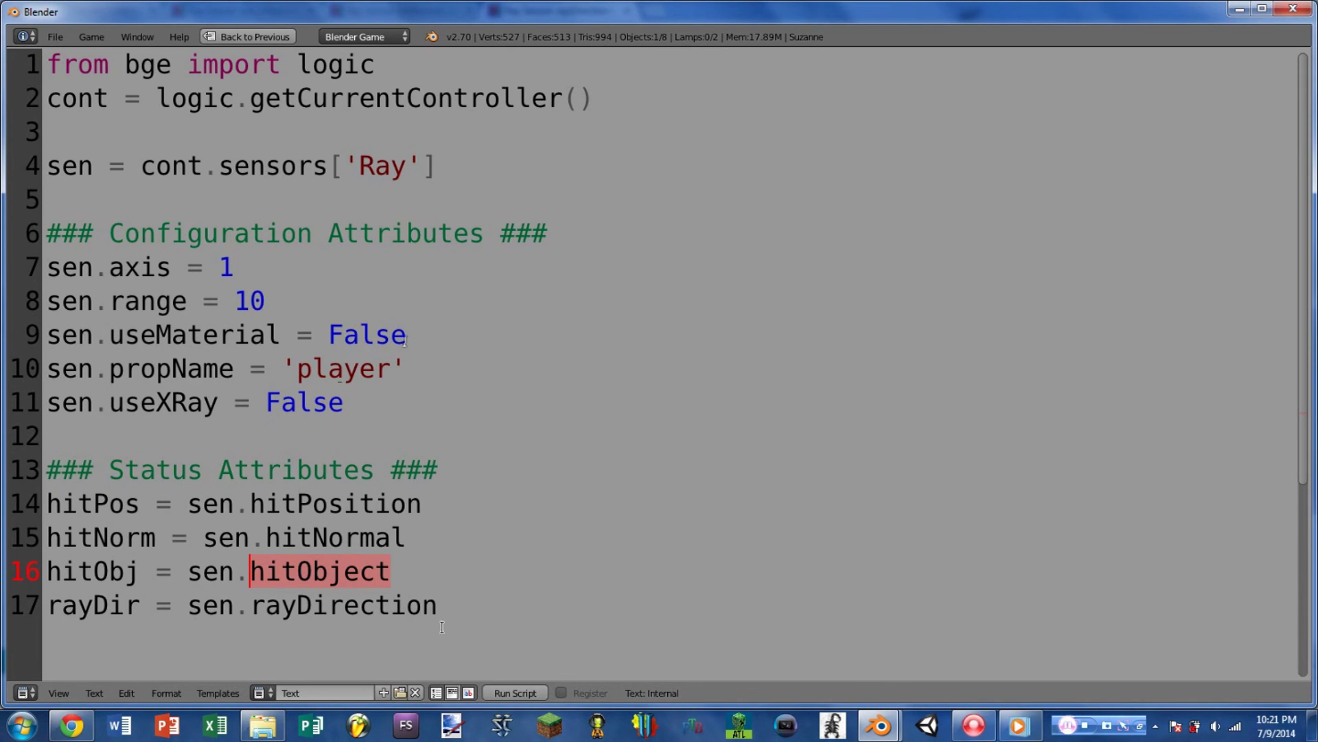
{"action": "double_click", "coordinate": [457, 606]}
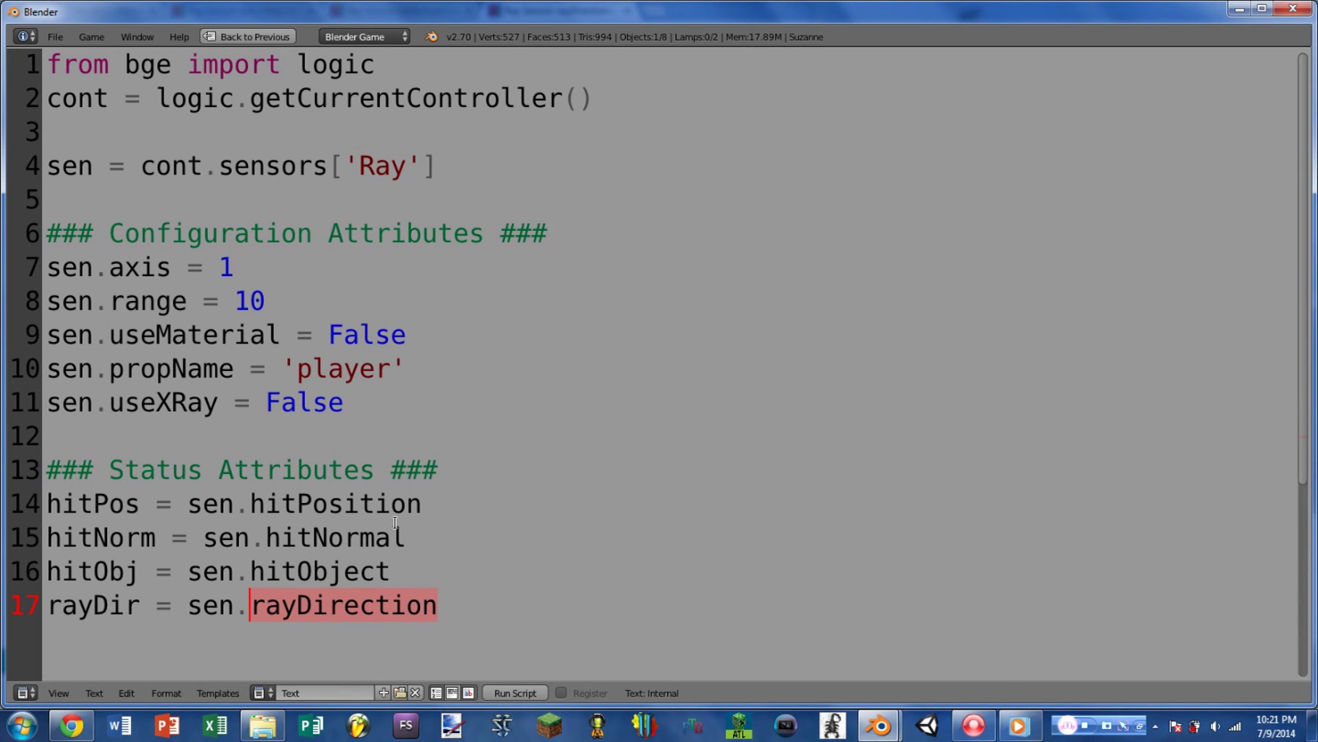
{"action": "double_click", "coordinate": [412, 537]}
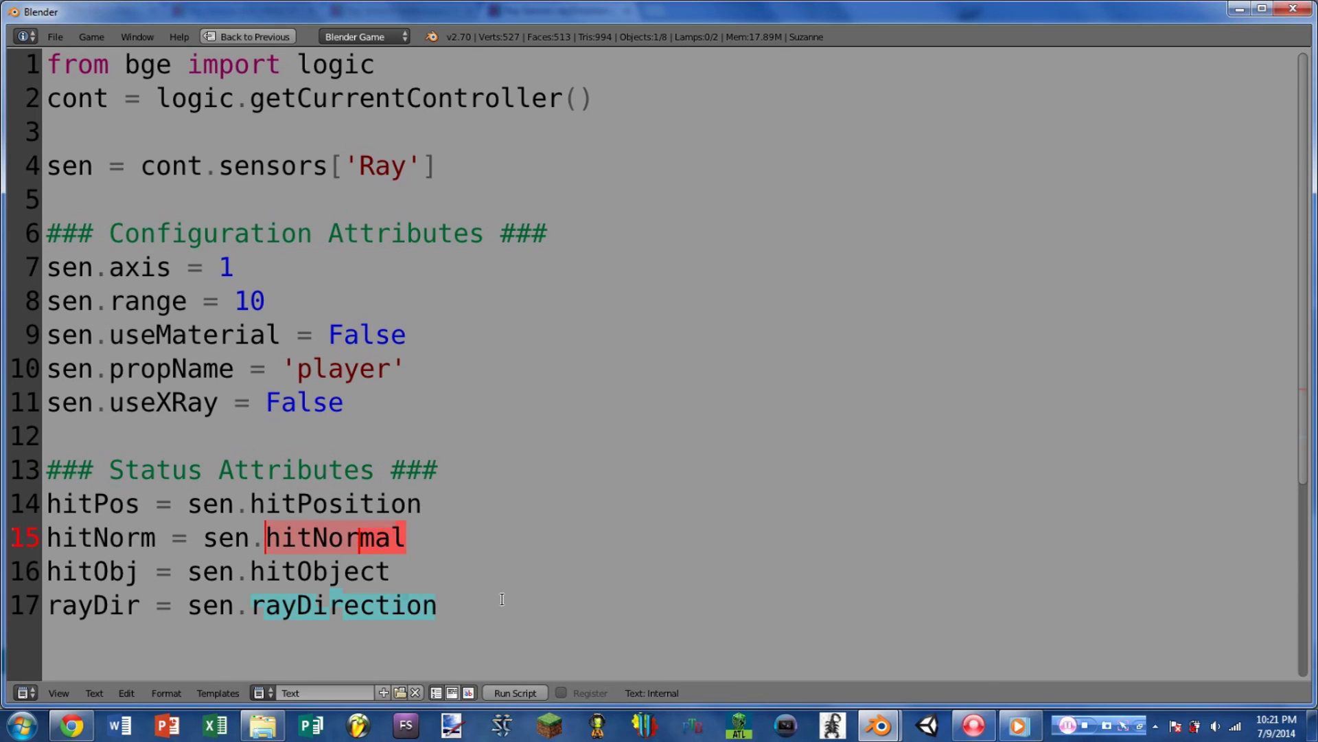
{"action": "double_click", "coordinate": [433, 604]}
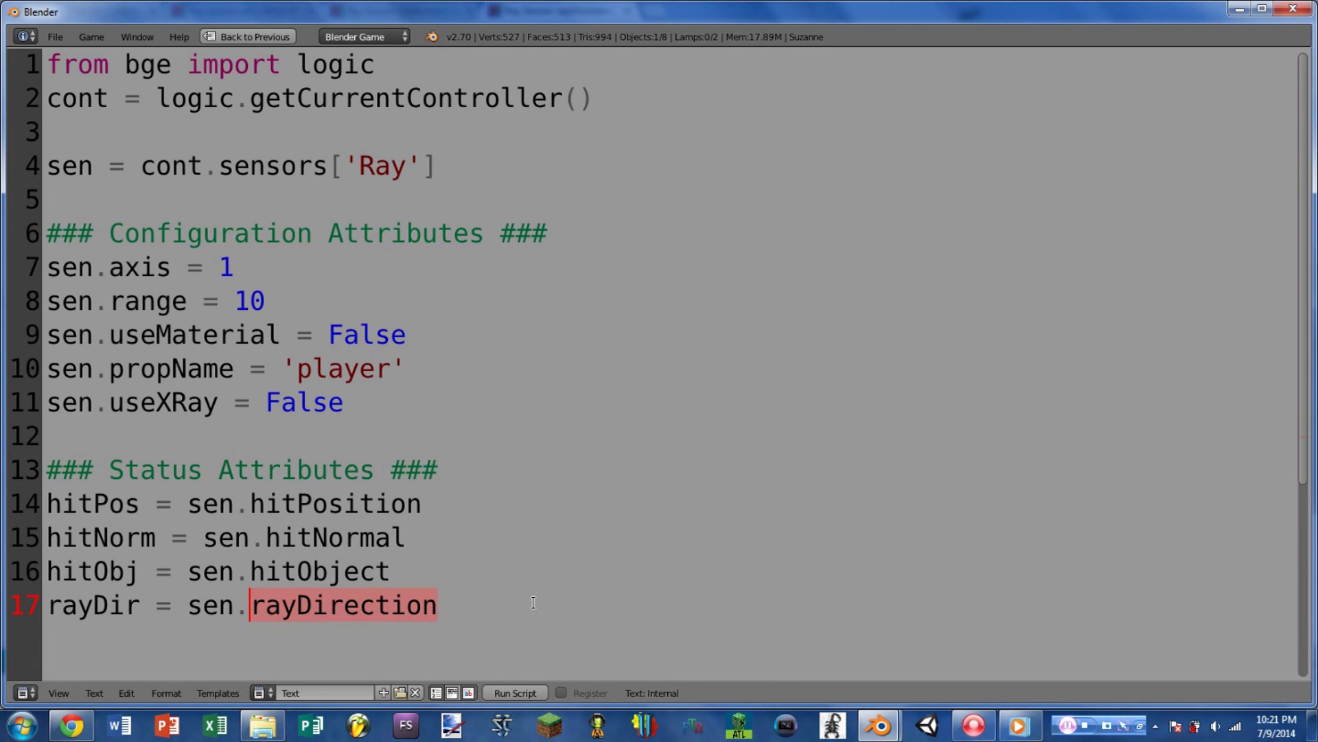
{"action": "left_click", "coordinate": [483, 604]}
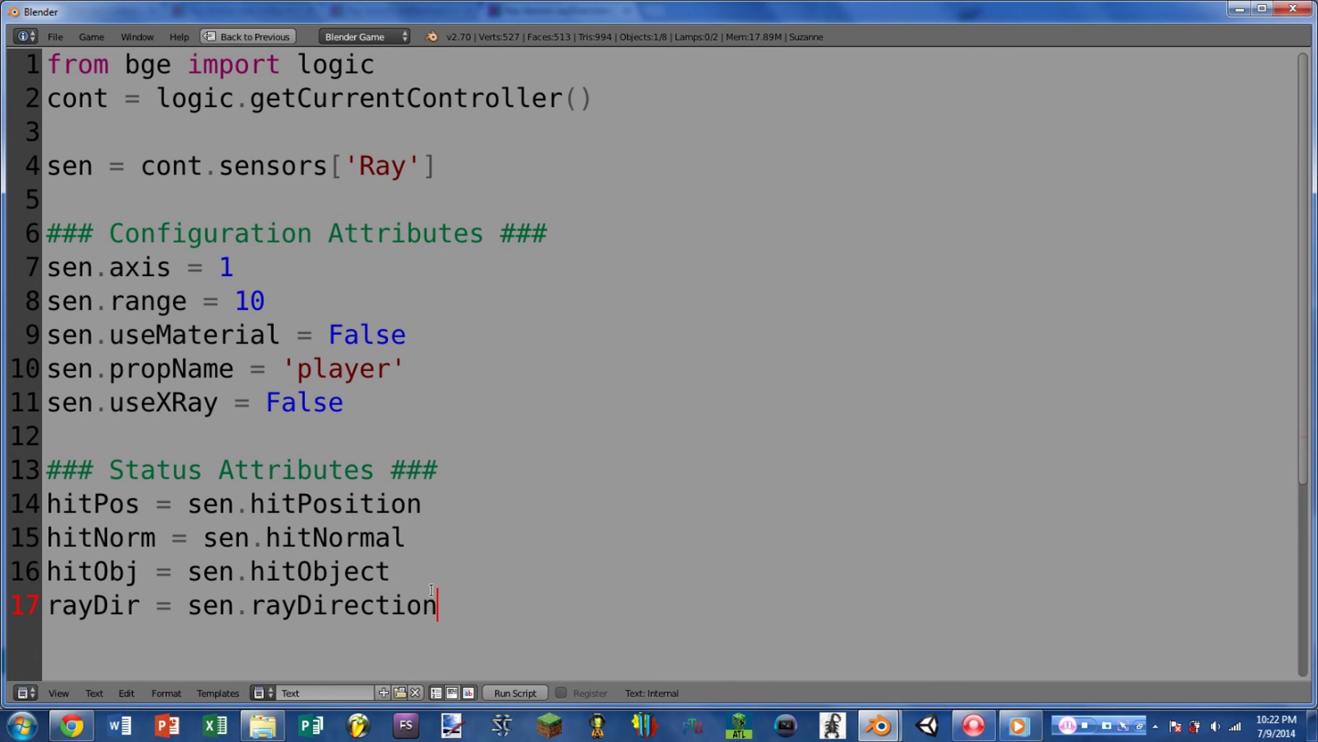
{"action": "left_click_drag", "start_coordinate": [436, 604], "coordinate": [235, 604]}
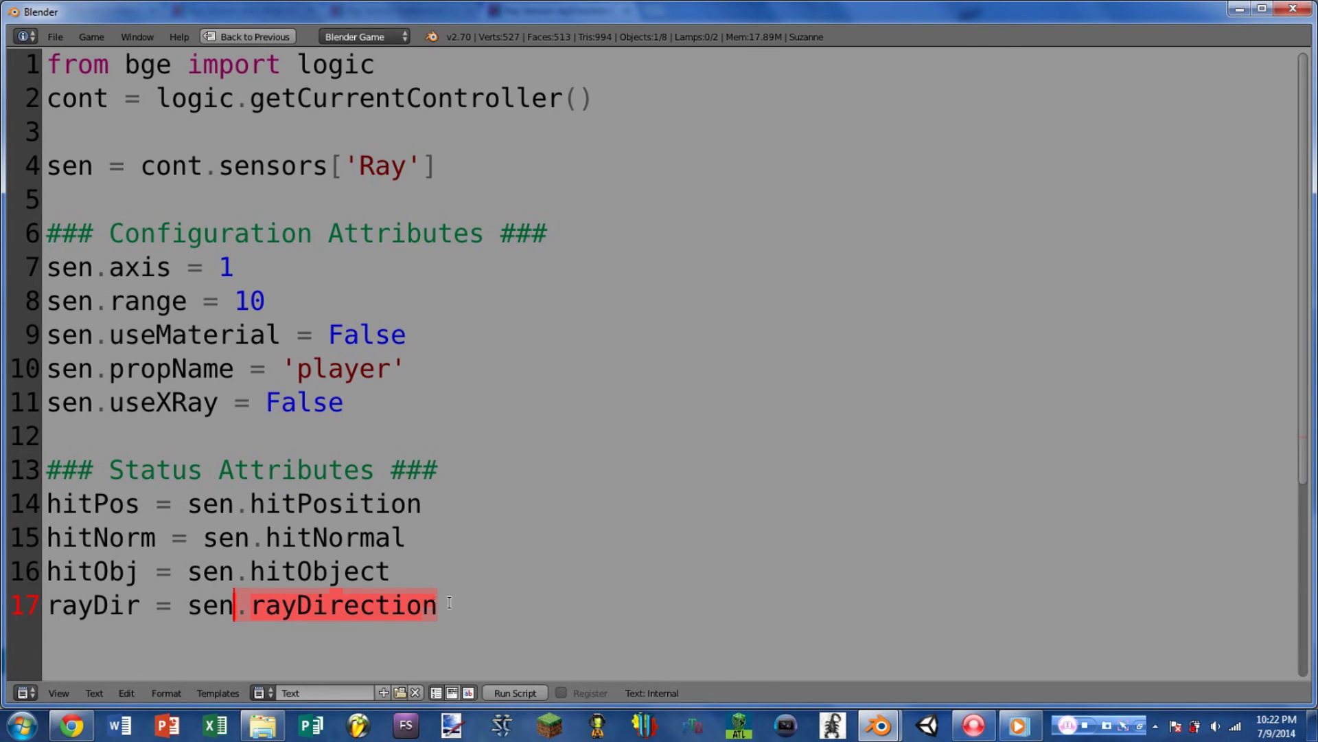